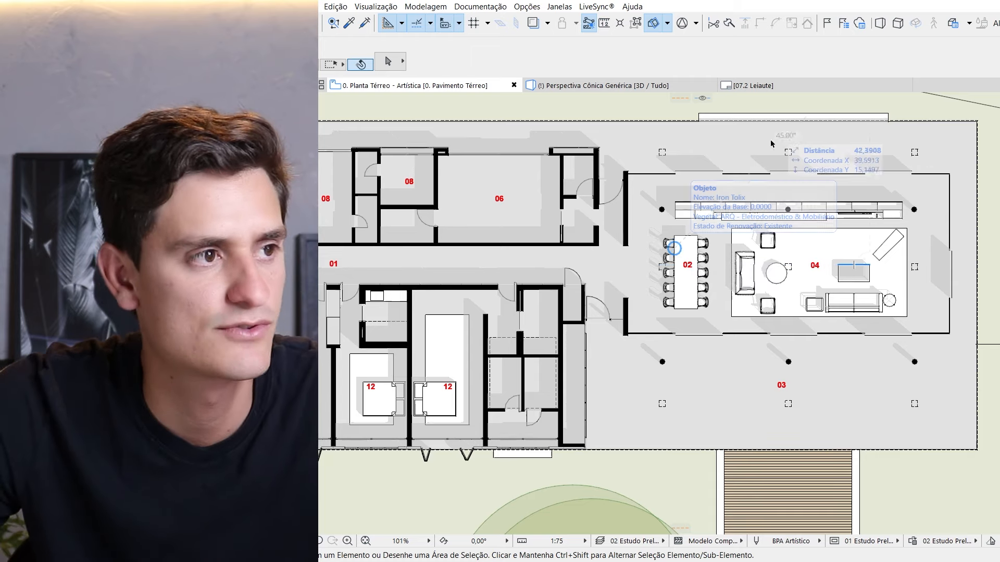
- Examine the plan shadow object and the shadows it casts around the walls and furniture in the ground floor plan
click(700, 163)
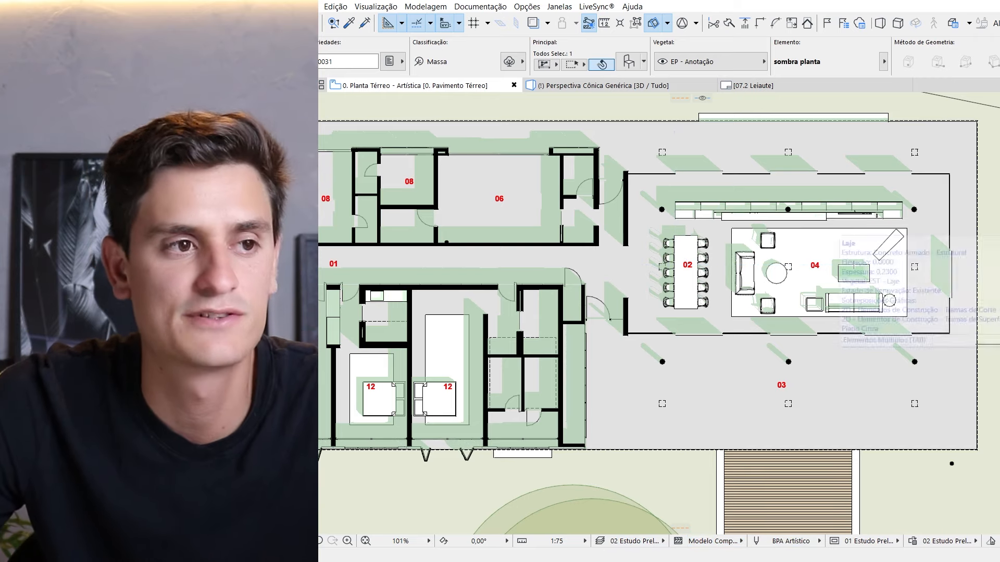
key(Escape)
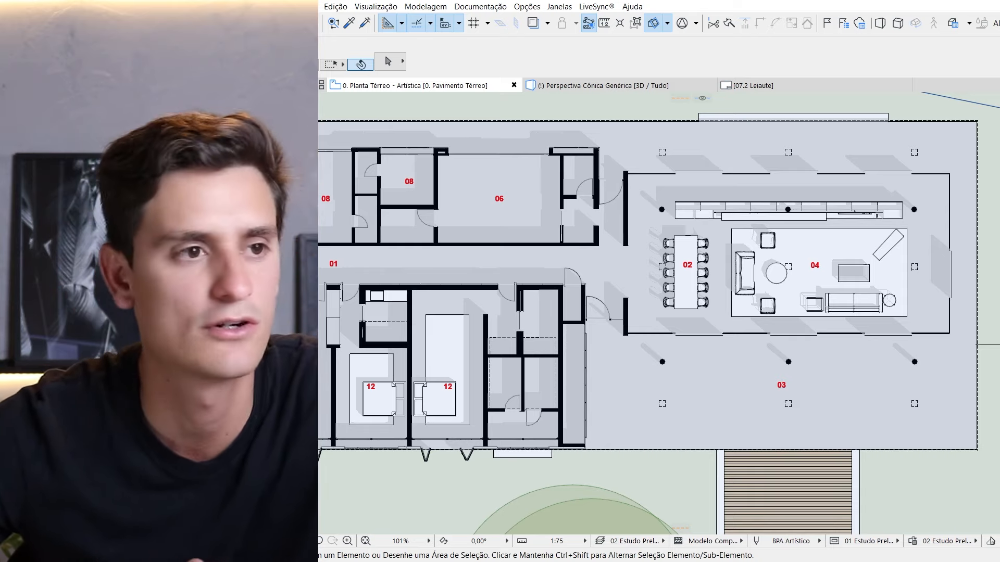
scroll(542, 255, up, 5)
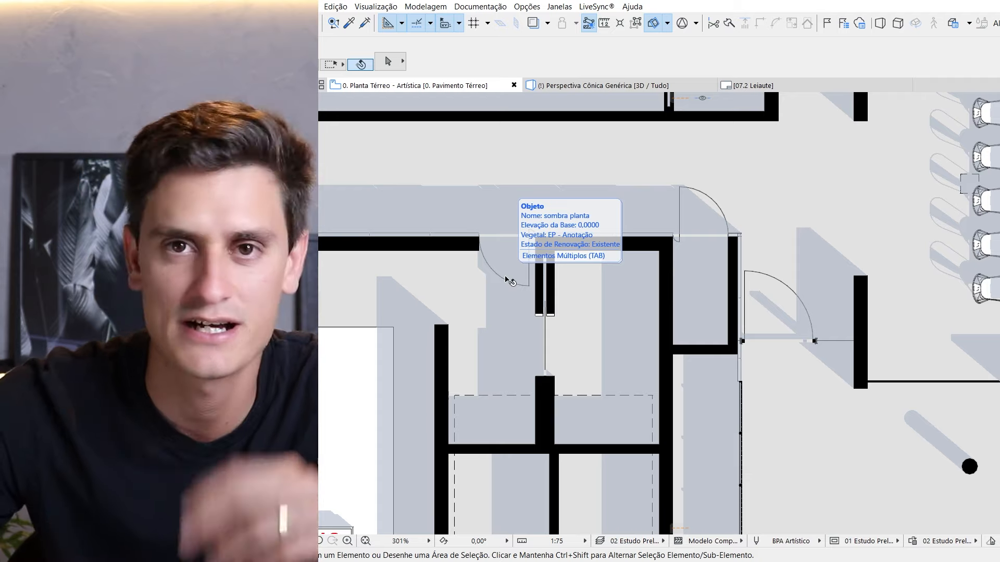
scroll(497, 286, down, 5)
middle_drag(566, 239, 723, 268)
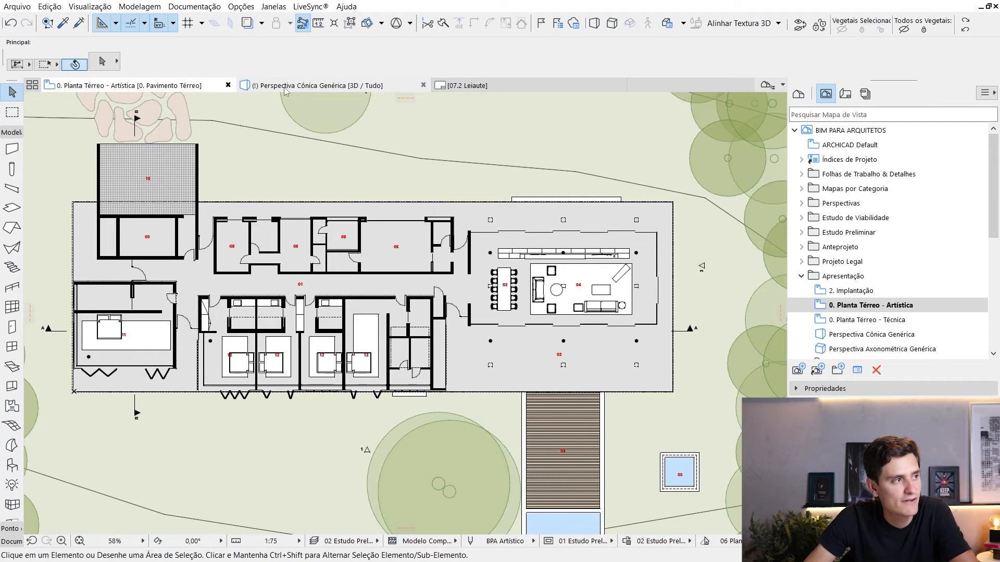
- Cut the generic conic perspective model with a horizontal cutting plane at Z 1,2 and hide the cutting plane display
click(614, 85)
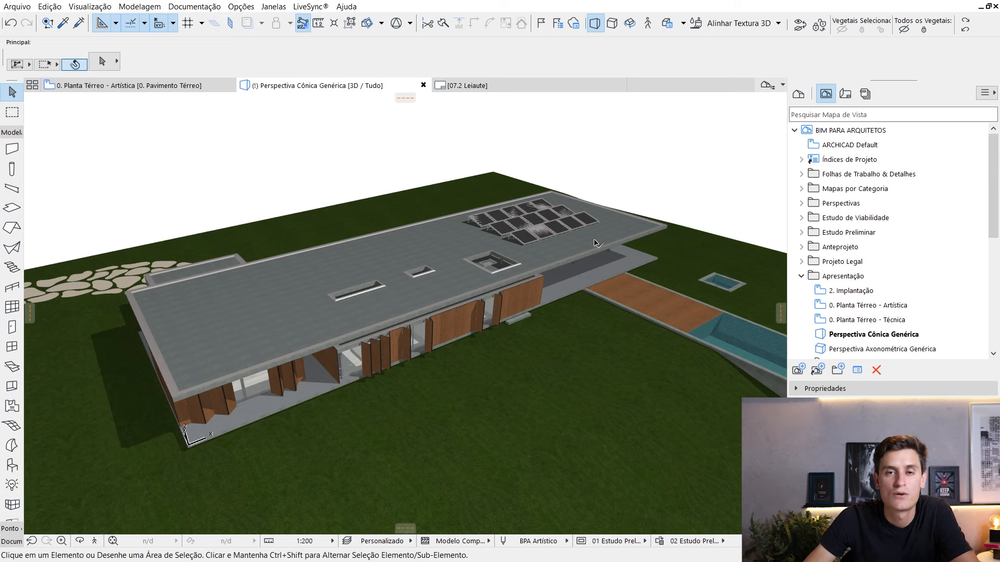
click(368, 24)
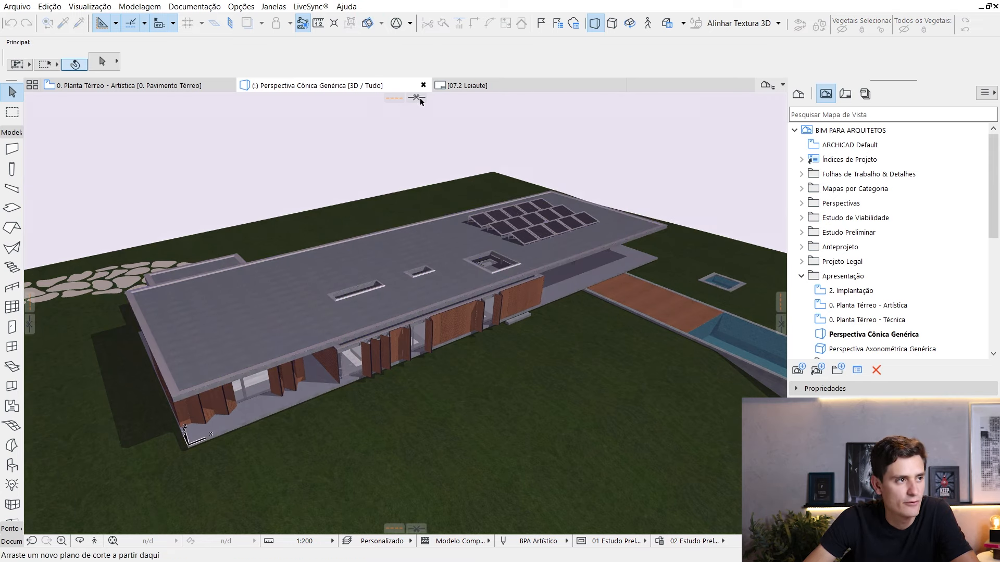
drag(421, 101, 451, 316)
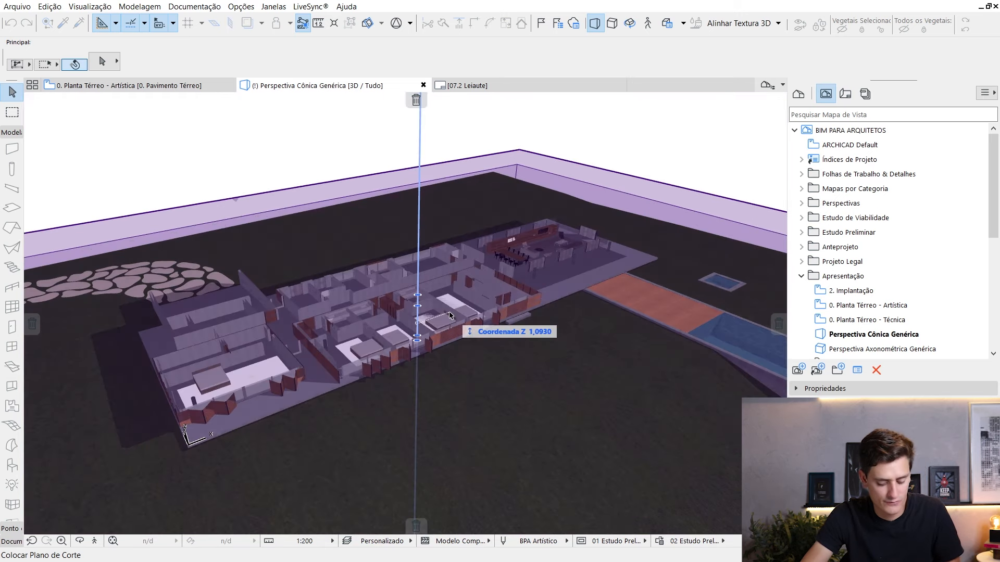
text(1,2)
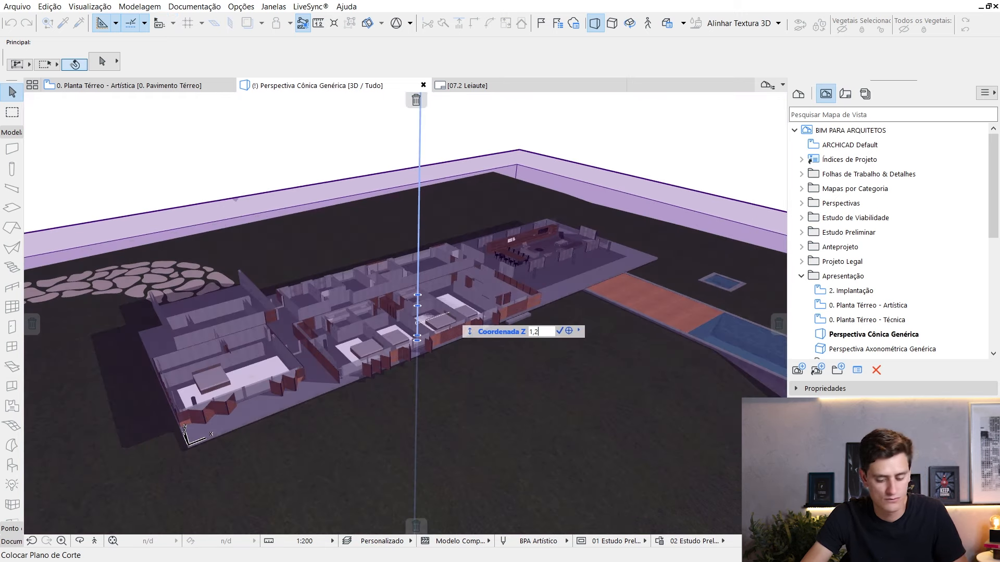
key(Return)
shift+middle_drag(710, 292, 446, 333)
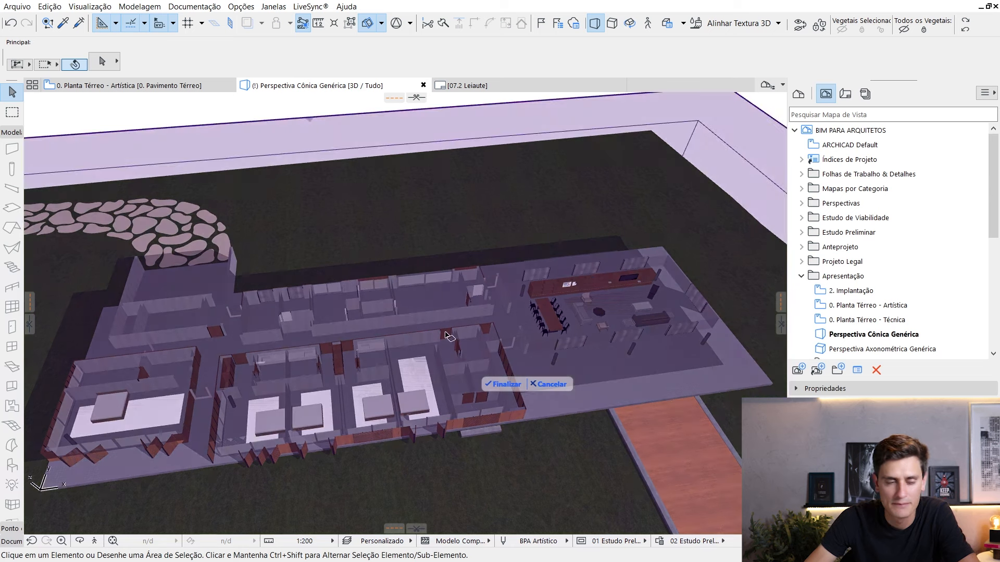
shift+middle_drag(575, 299, 375, 210)
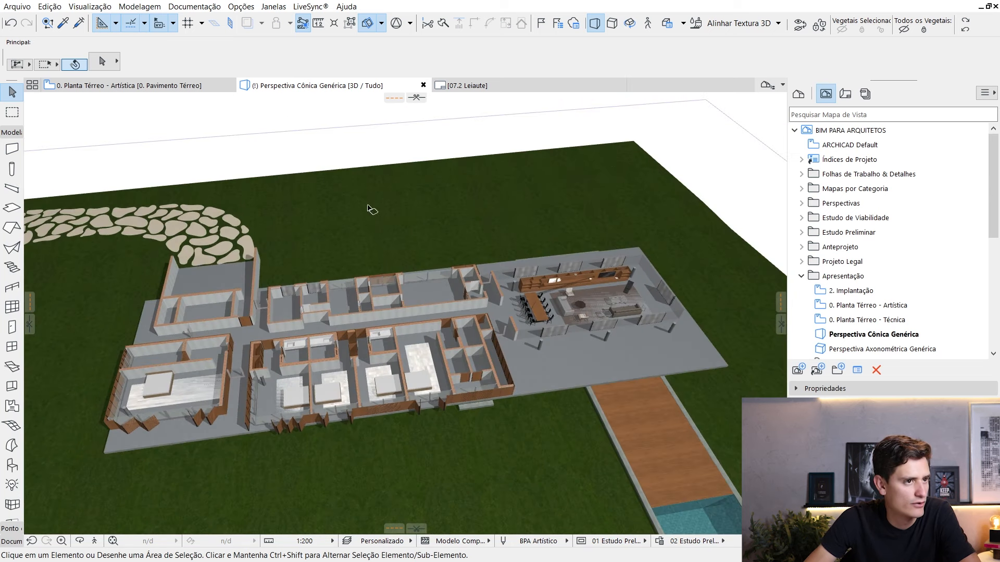
click(382, 25)
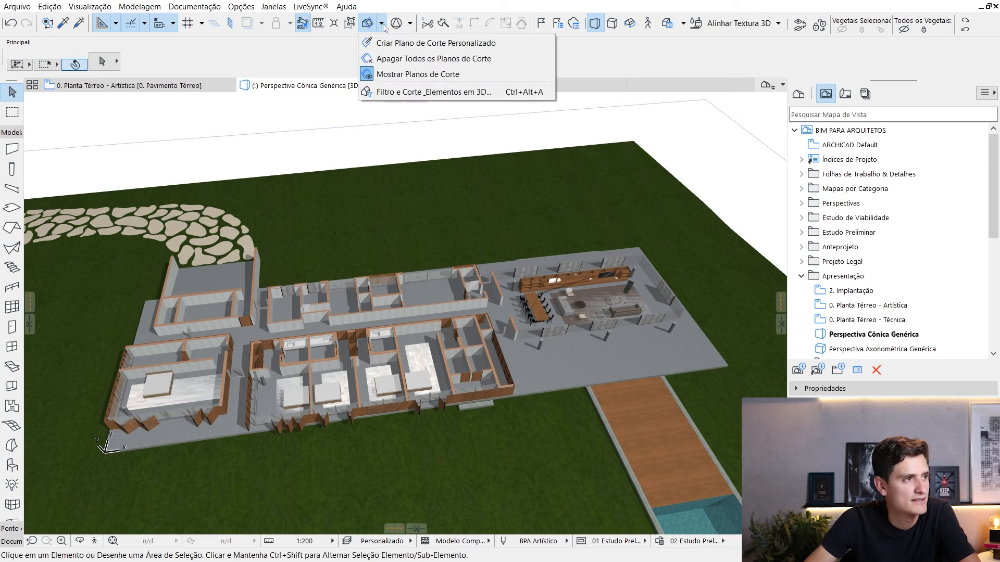
click(405, 79)
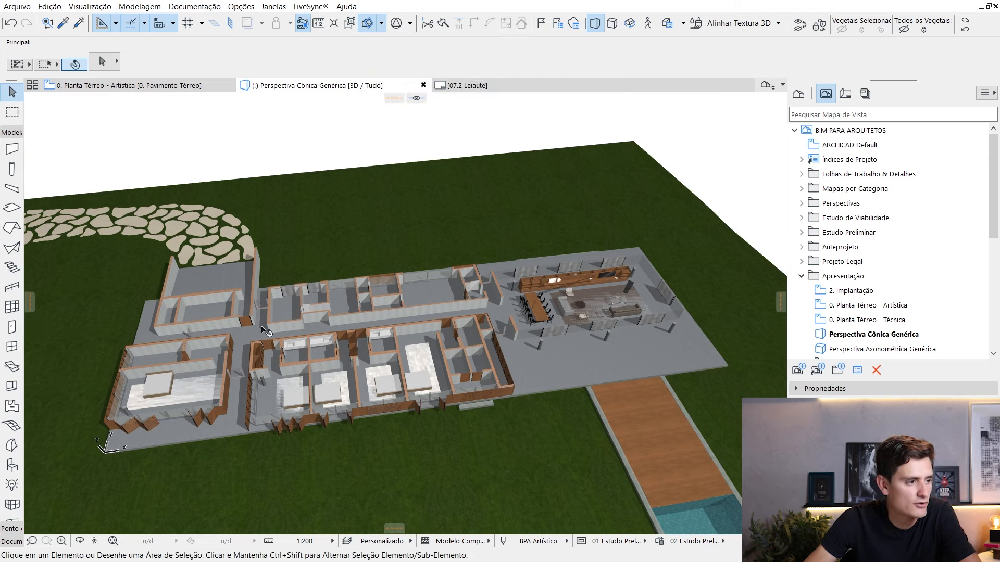
- Change the 3D projection from conic to axonometric perspective and choose the Planta projection type
scroll(474, 225, down, 1)
middle_drag(473, 225, 462, 261)
scroll(434, 364, up, 3)
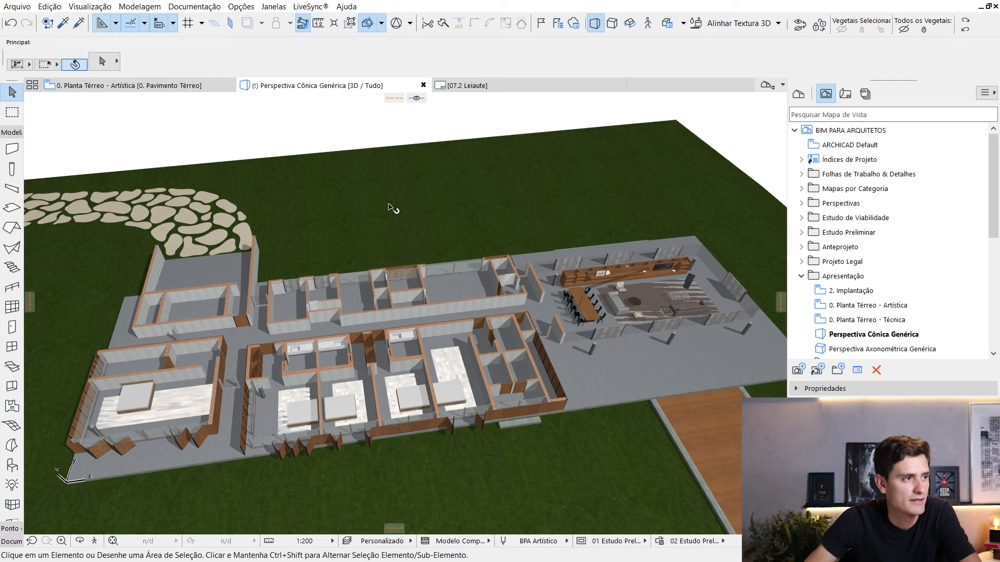
scroll(383, 208, down, 2)
middle_drag(368, 207, 327, 279)
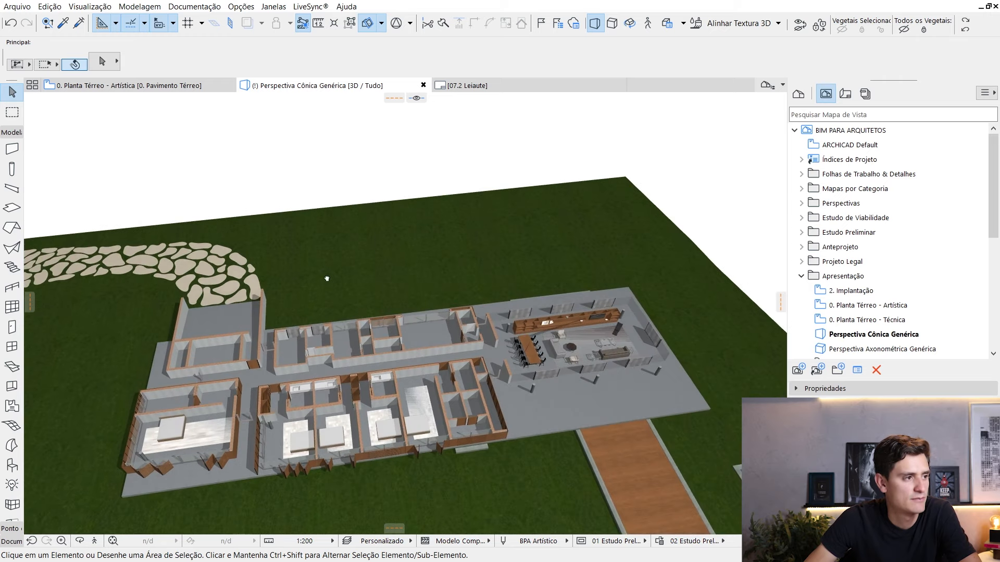
right_click(232, 143)
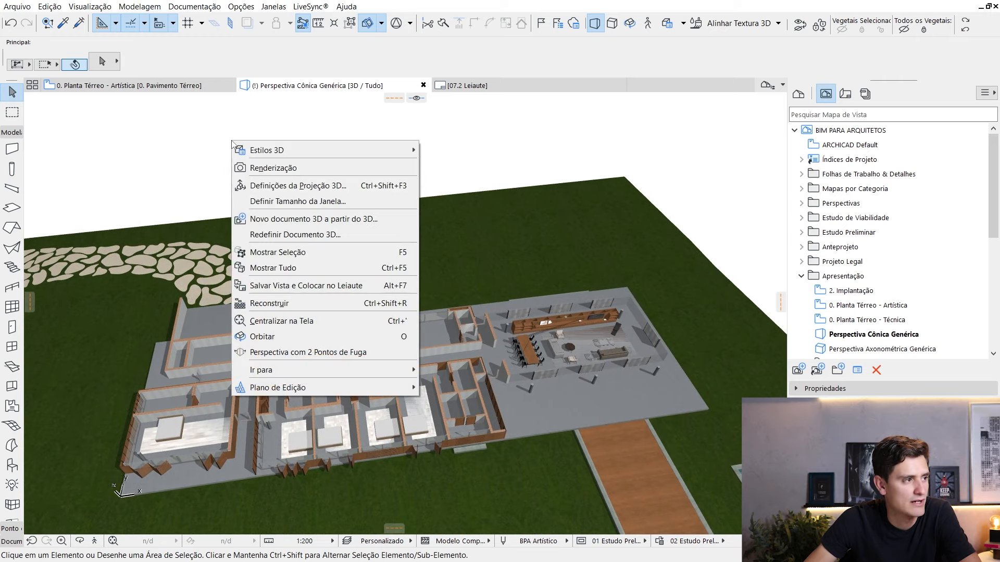
click(294, 186)
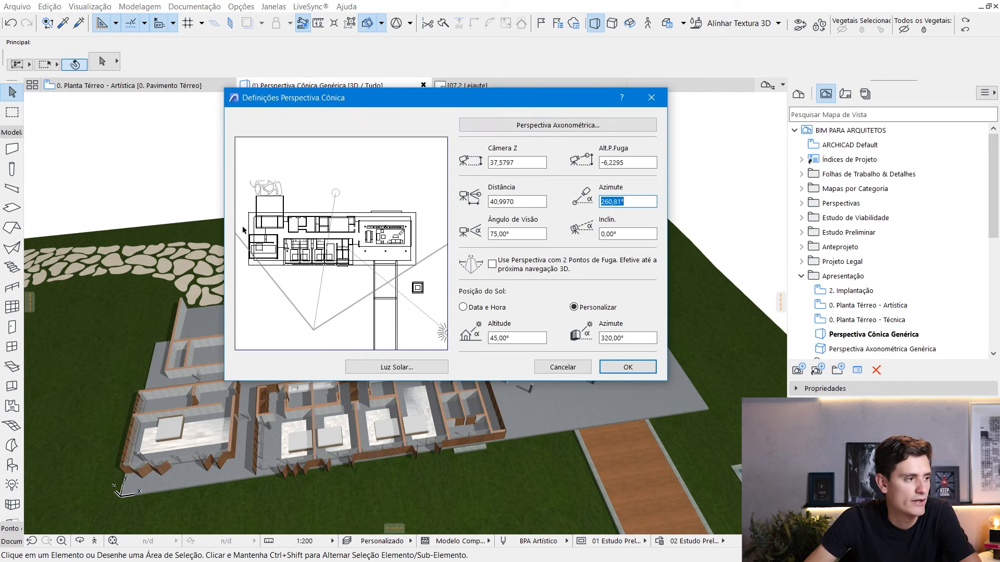
click(574, 127)
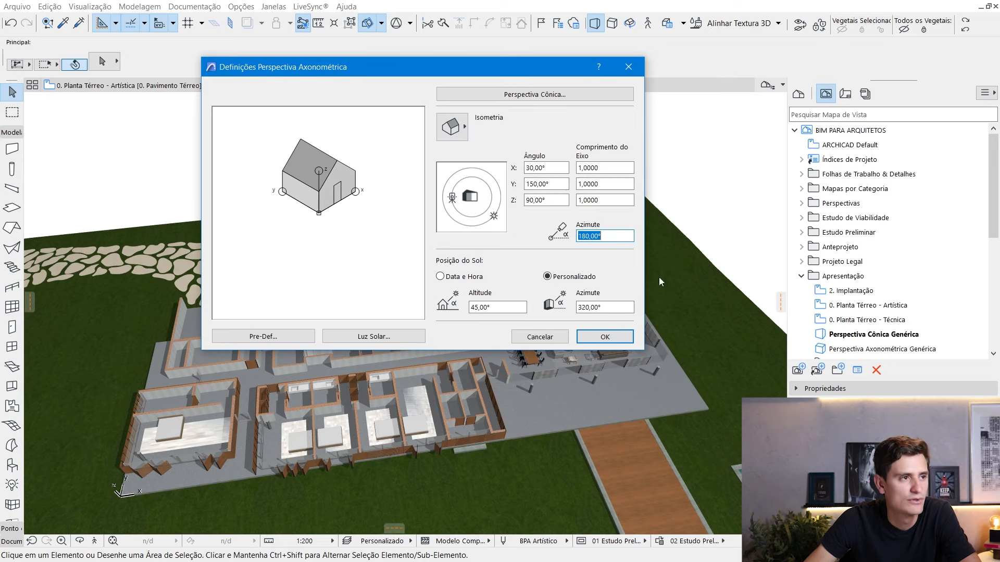
click(462, 130)
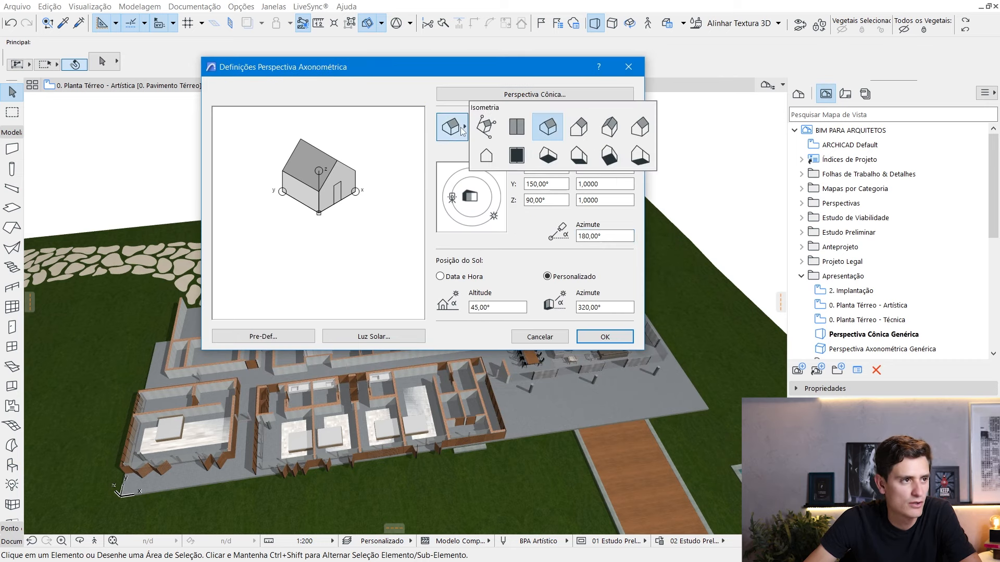
click(515, 128)
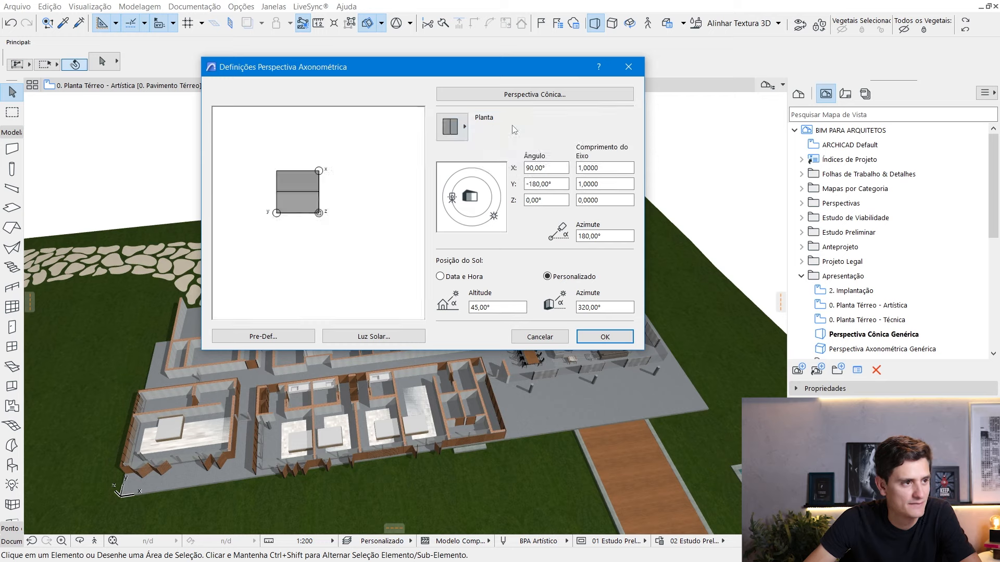
- Set the axonometric camera azimuth to 270° and apply the projection settings to the 3D view
drag(451, 201, 472, 225)
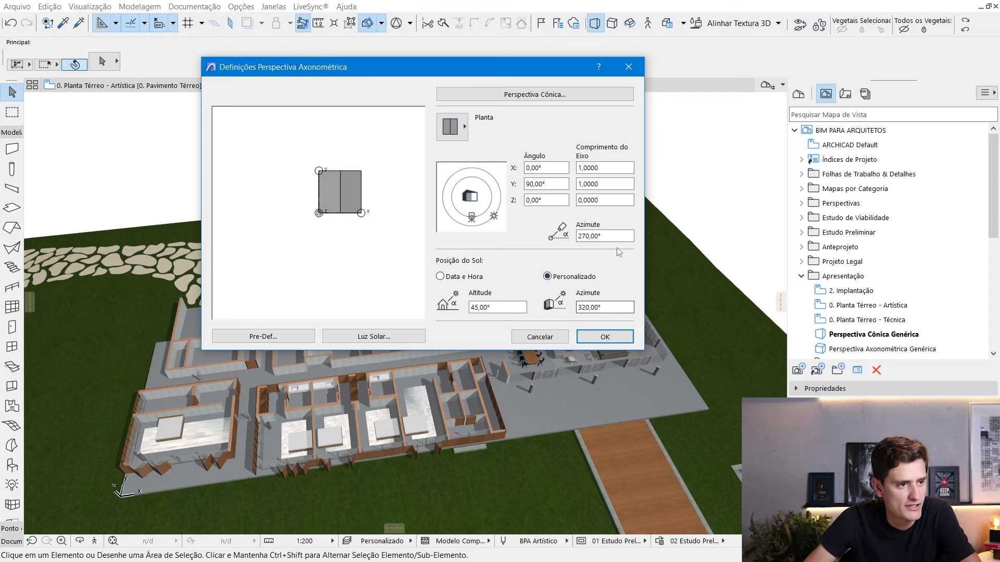
drag(612, 236, 577, 244)
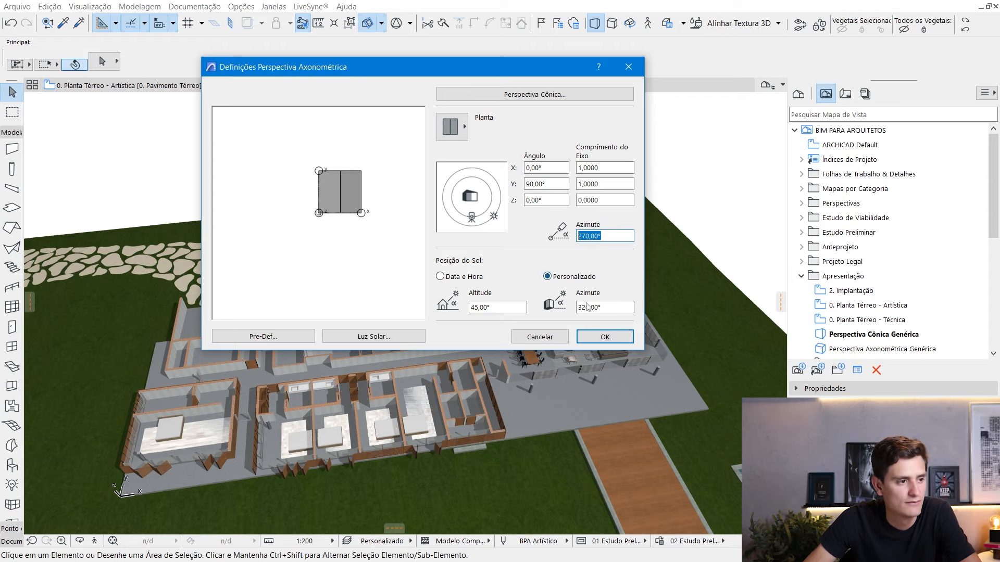
click(604, 337)
middle_drag(664, 174, 506, 242)
scroll(581, 323, up, 2)
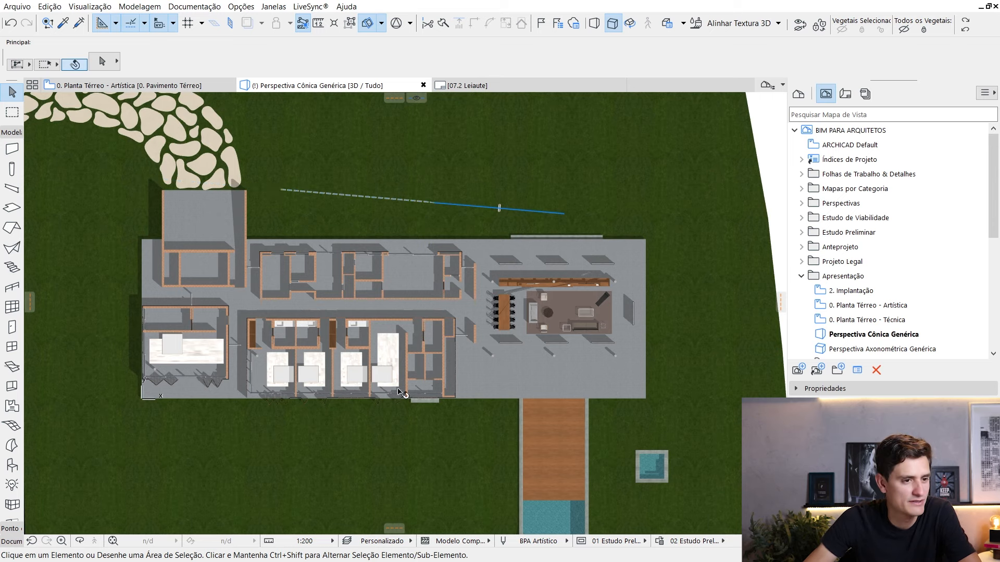
scroll(395, 290, up, 1)
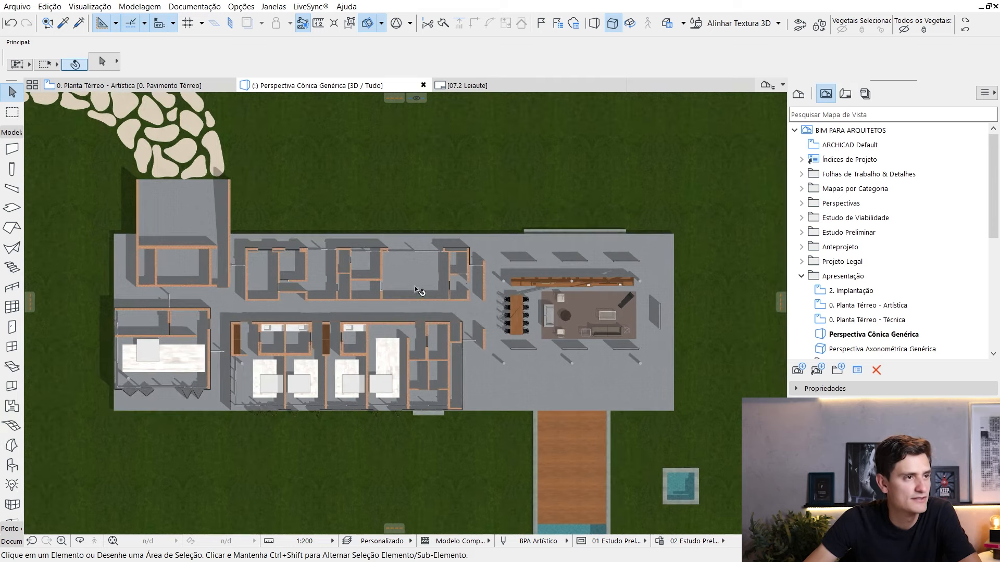
- Apply the 3D style Esquemático Sombreado | Sombra do Sol (Vetorial) to the top view
click(683, 24)
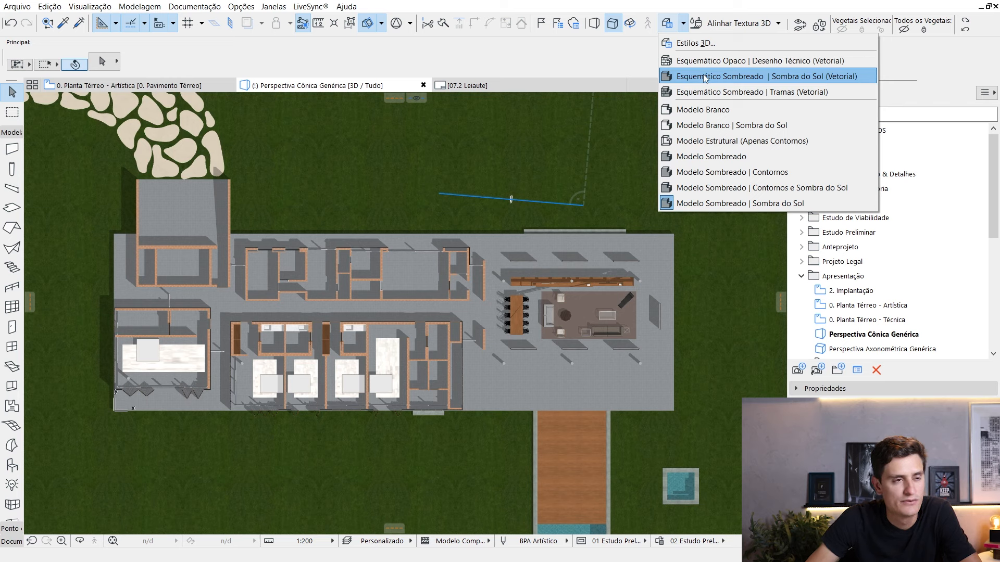
click(852, 77)
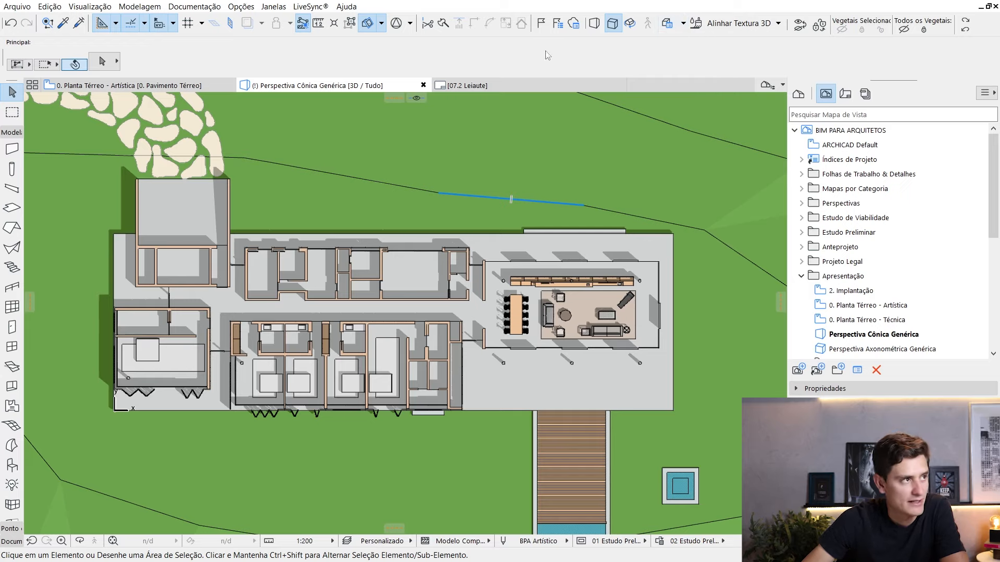
- Review the lists of available toolbars and palettes, including 3D Simples and Vegetais Rápidos
click(274, 6)
mouse_move(342, 171)
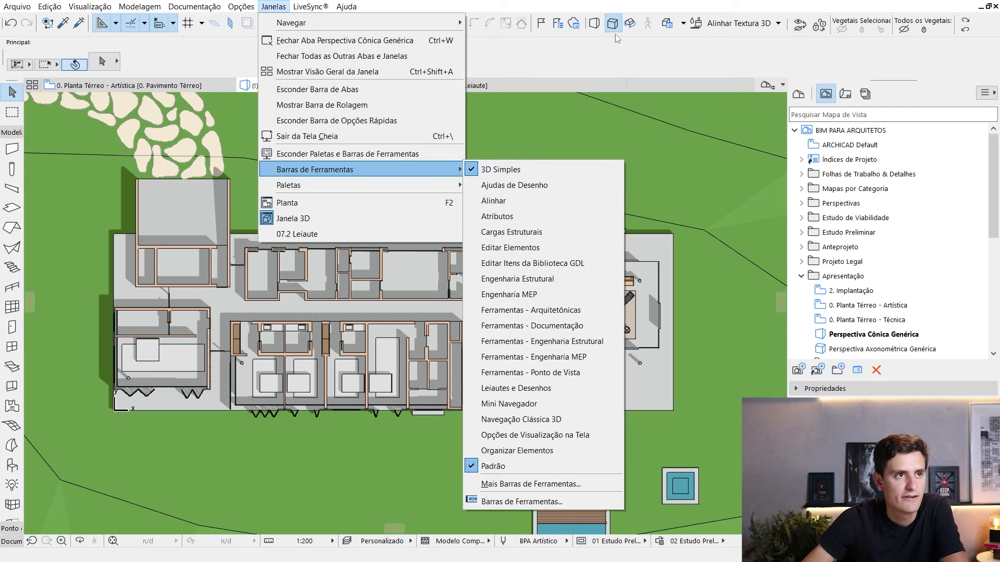
click(531, 176)
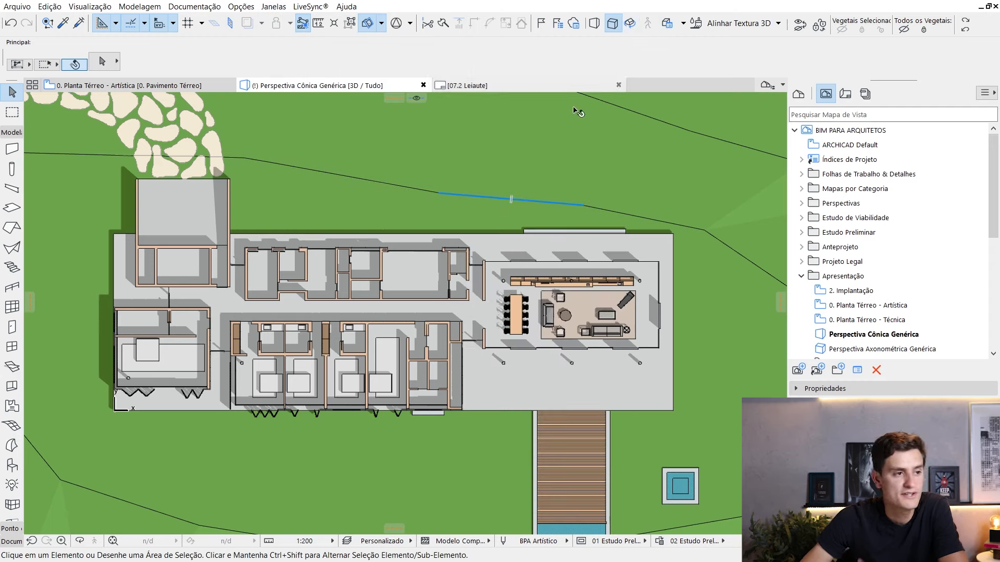
key(ctrl+a)
key(Escape)
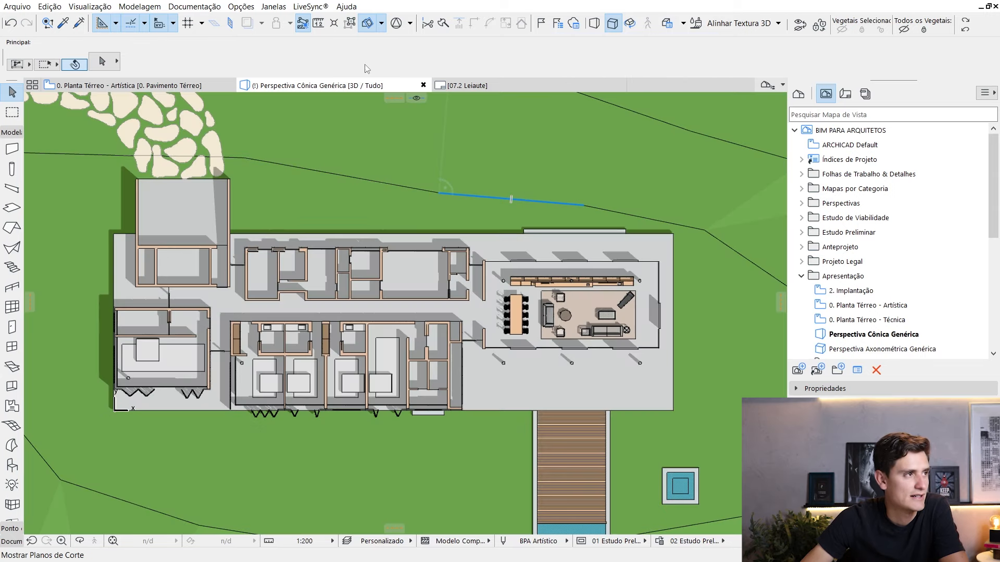
click(274, 7)
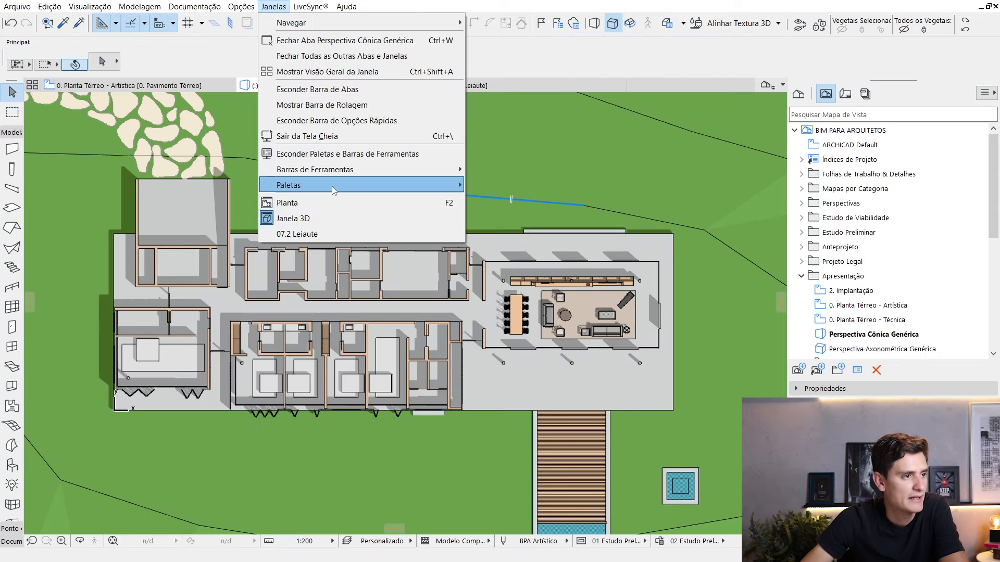
mouse_move(332, 186)
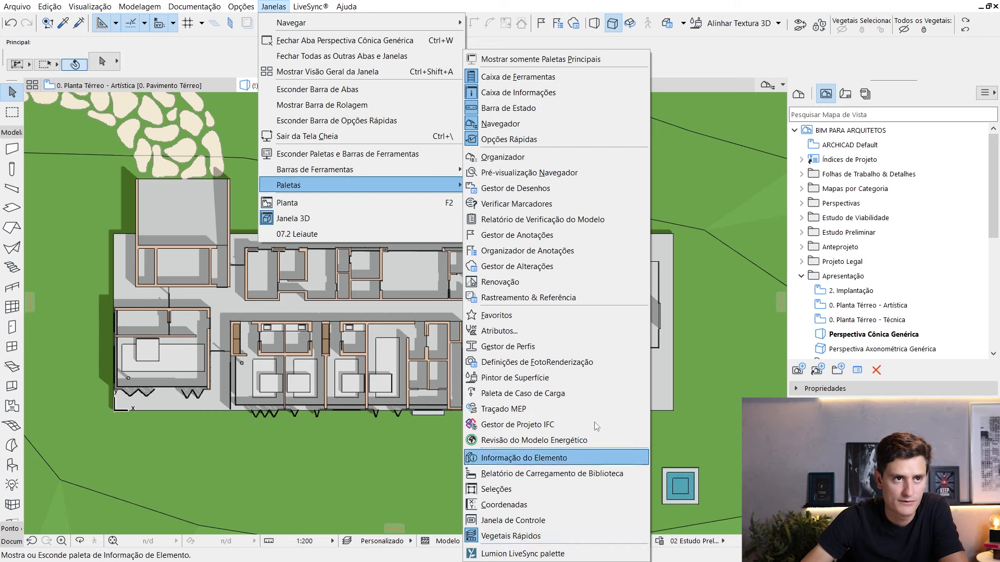
click(848, 63)
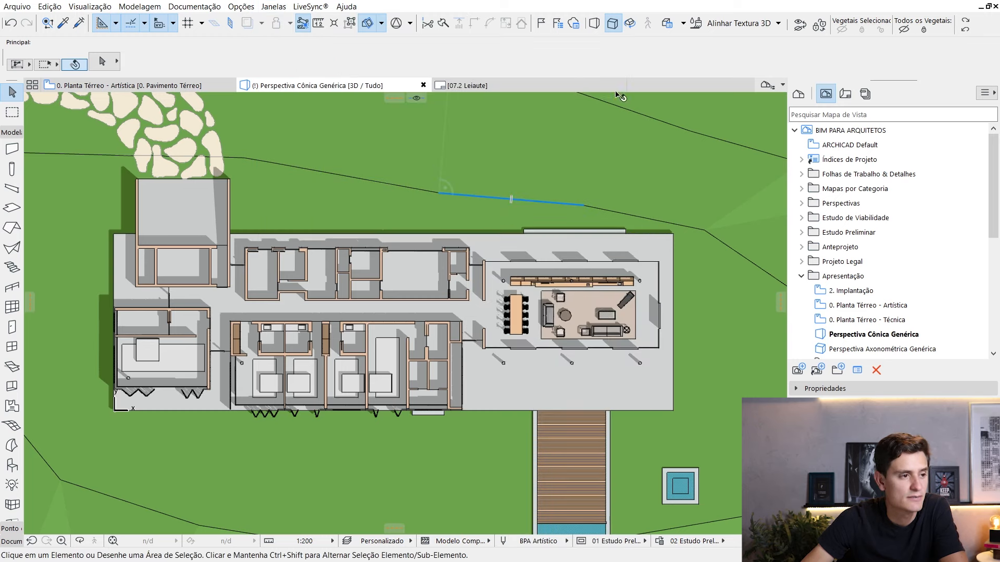
- Select the terrain mesh around the house and hide its layer, TOP - Terreno
click(334, 163)
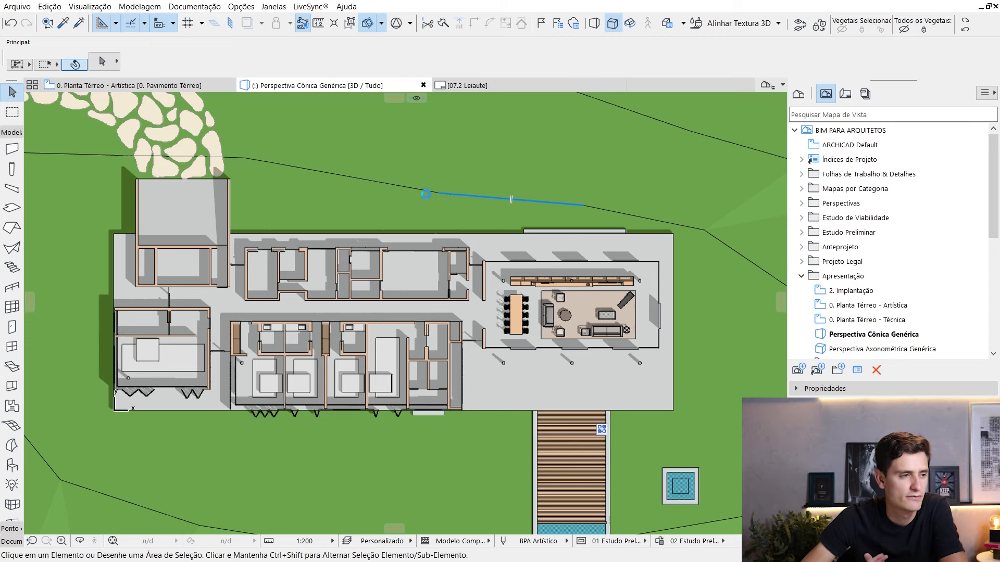
click(427, 193)
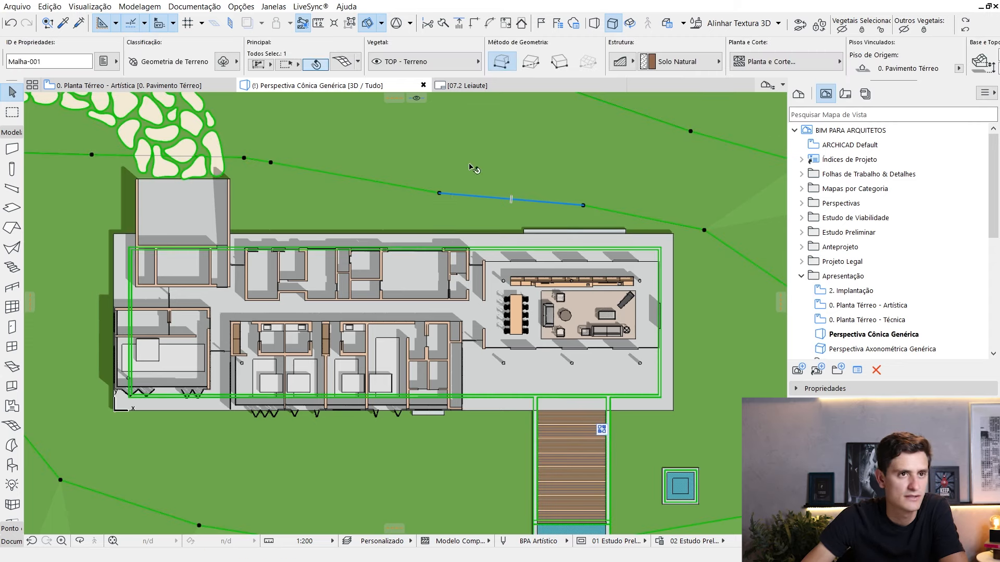
click(842, 30)
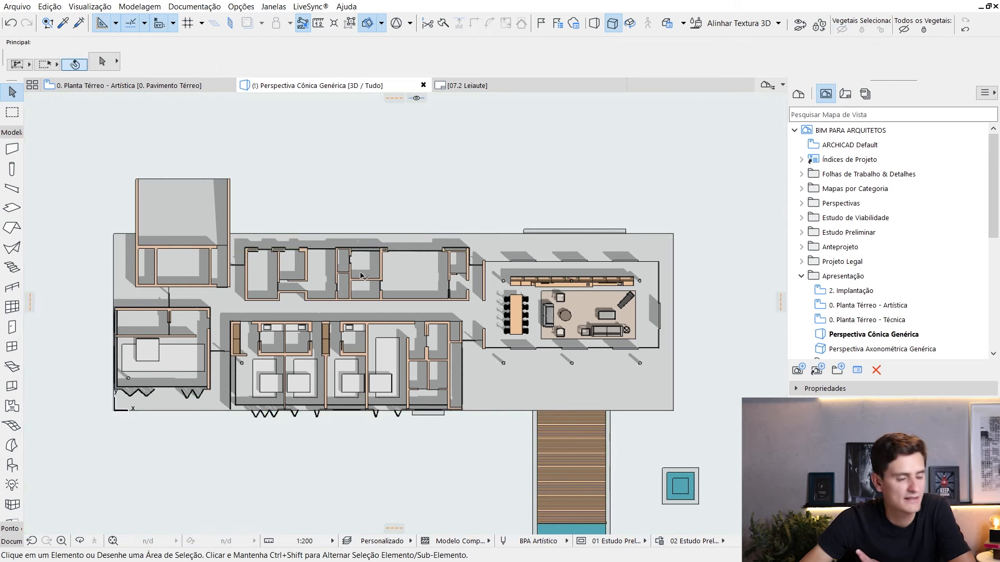
- Outline the whole house with a rectangular selection marquee in the 3D top view
click(12, 112)
click(106, 169)
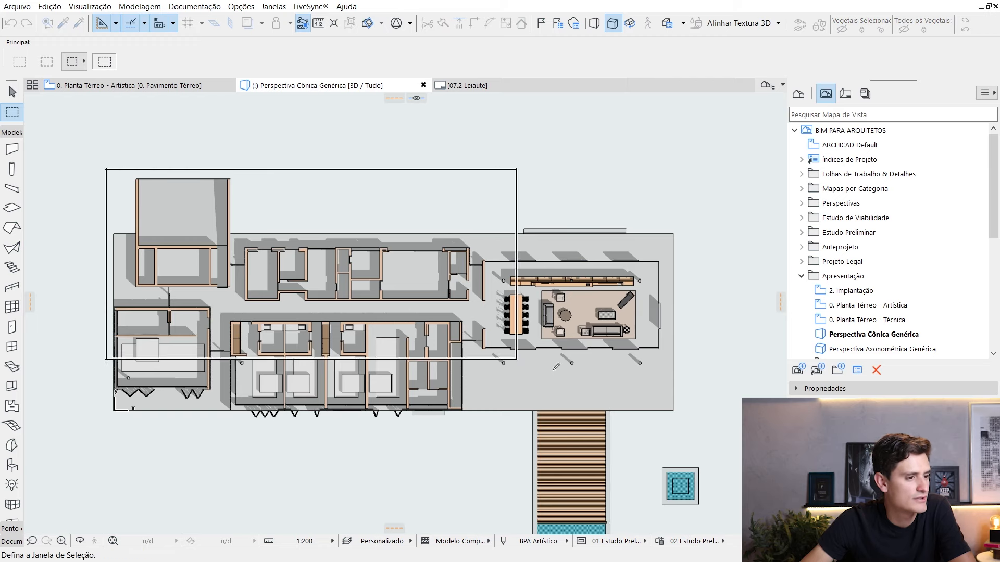
click(688, 418)
- Copy the marquee area as Desenho à Escala with construction elements Nenhum, shadows Polígonos, Polígonos Sobrepostos and Sem Moldura
key(ctrl+c)
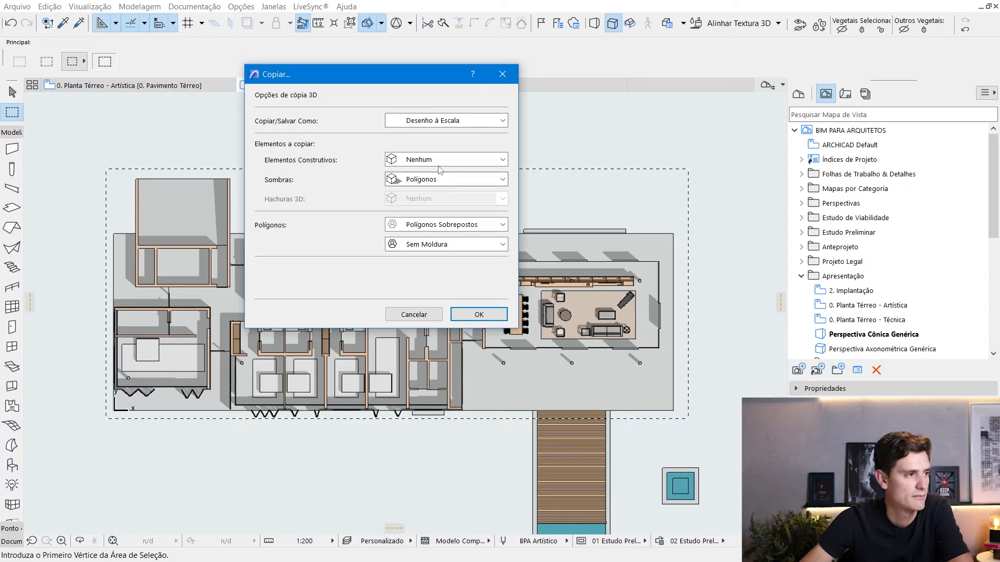
click(422, 160)
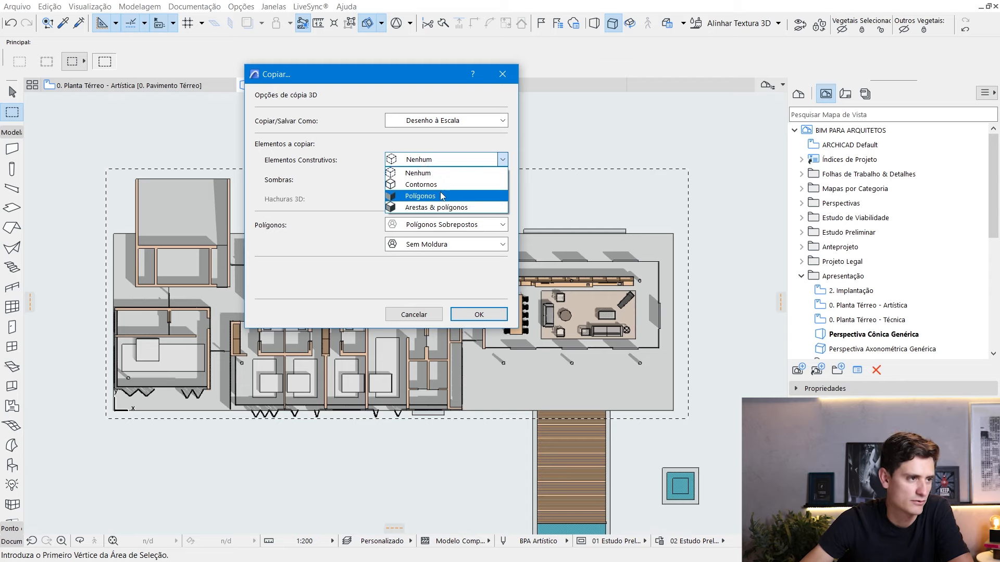
click(457, 149)
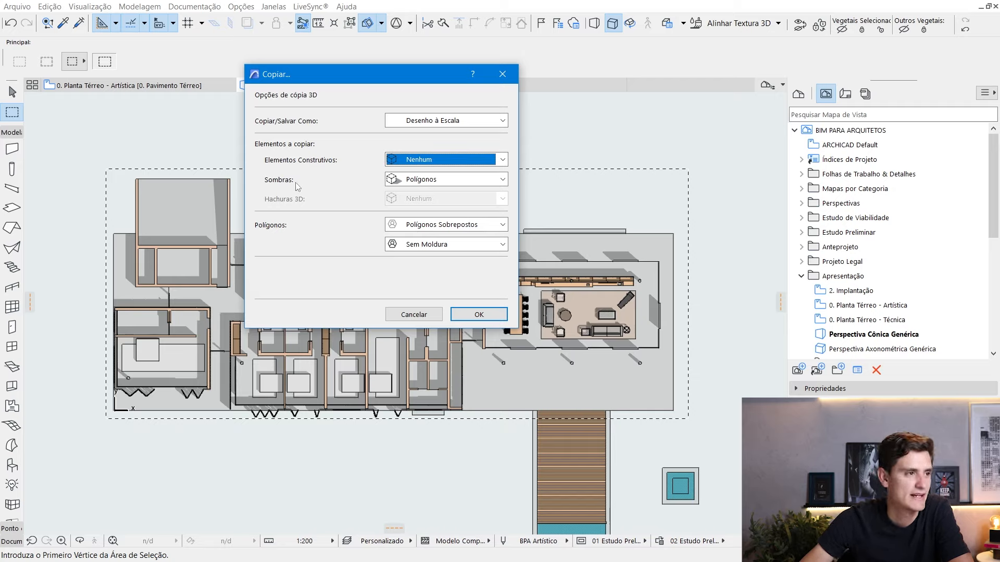
click(479, 183)
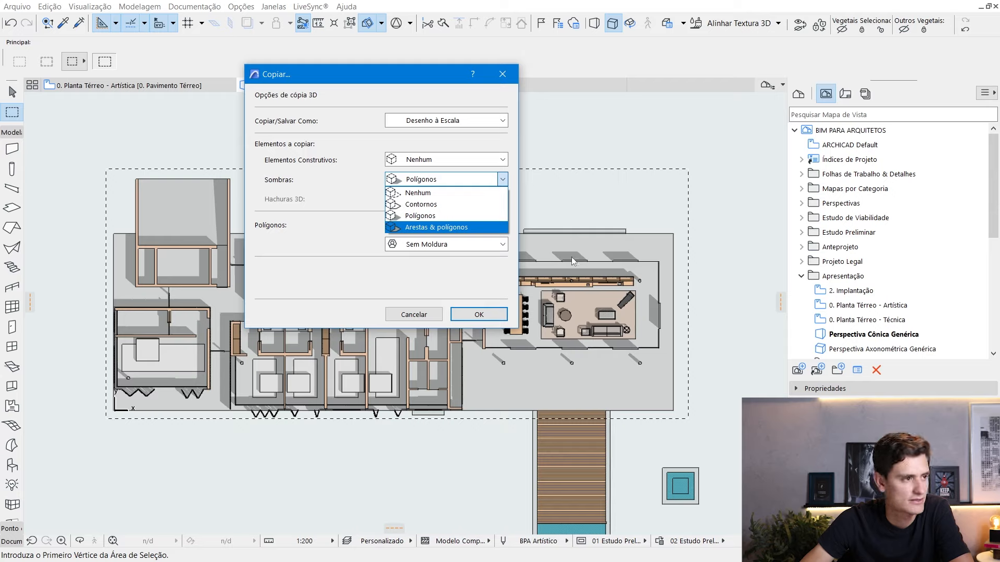
click(420, 216)
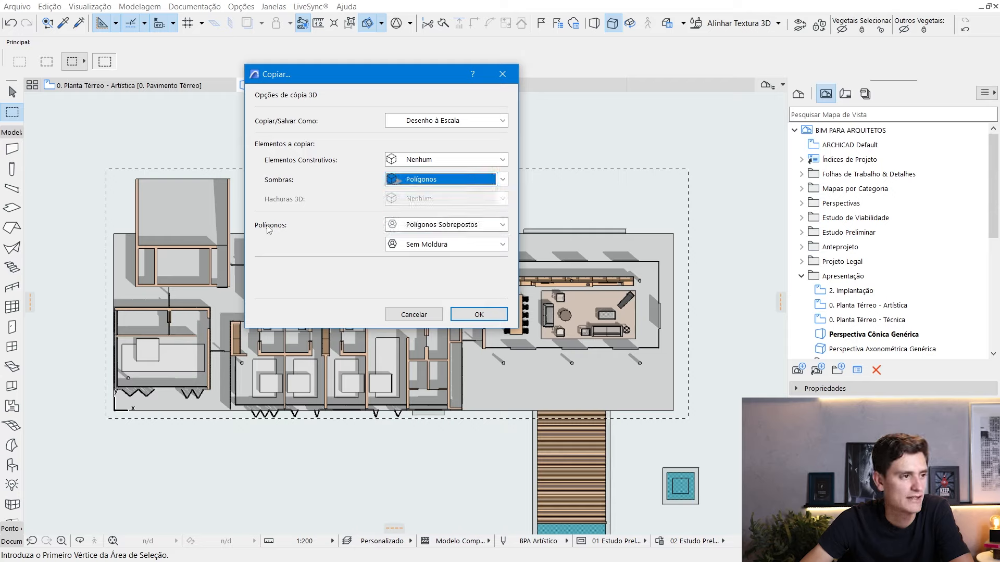
click(452, 246)
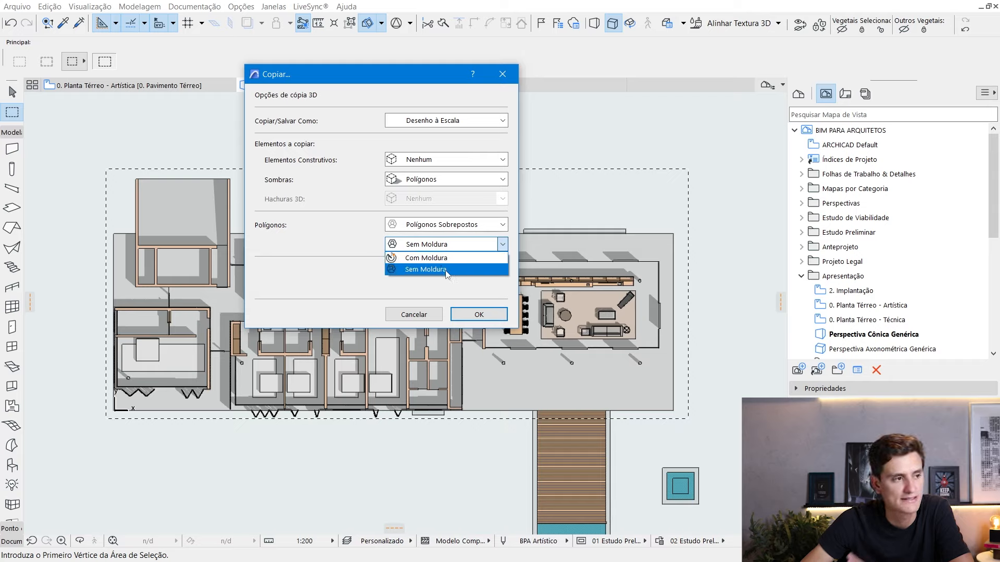
click(446, 270)
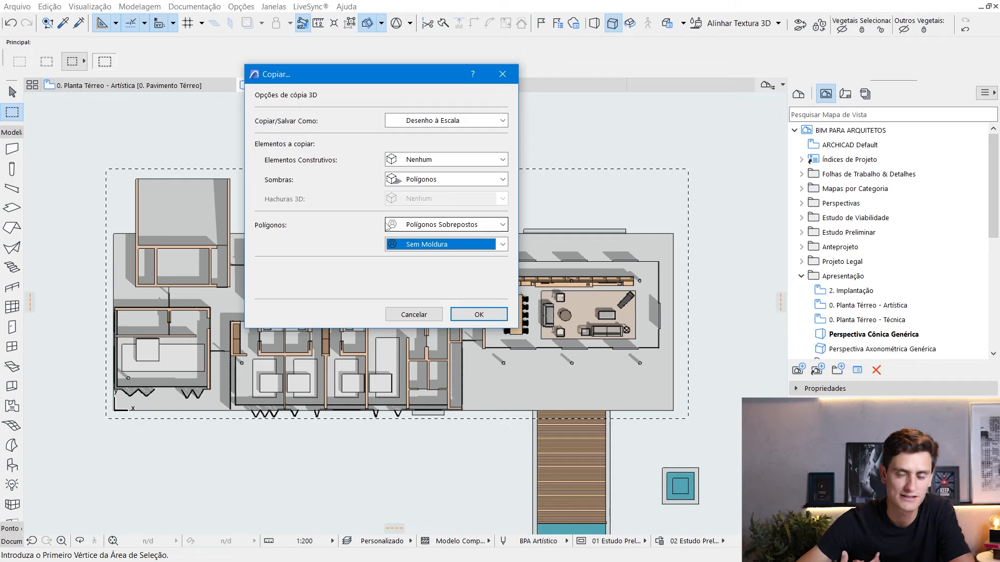
click(479, 315)
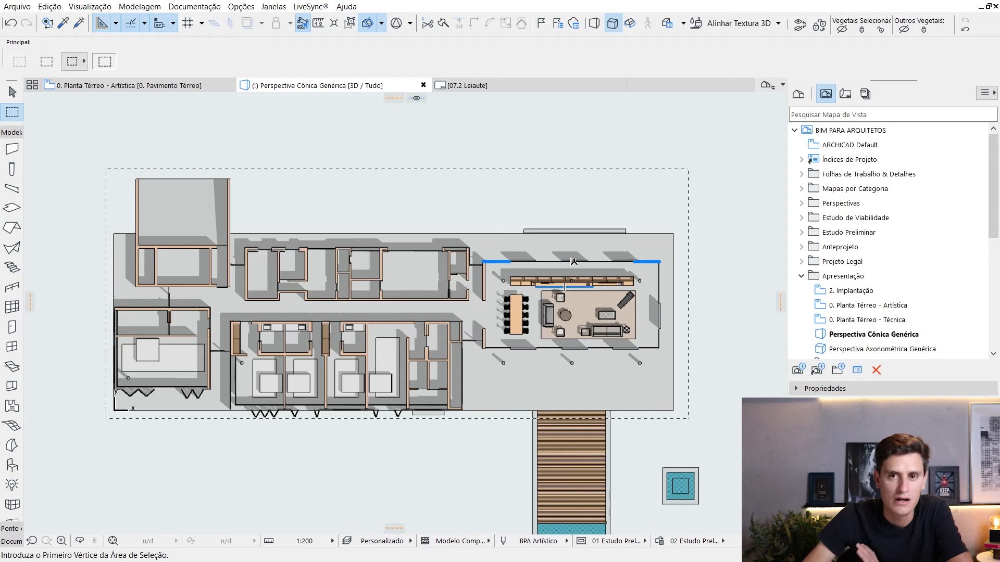
- Paste the copied shadow polygons over the house in the 0. Planta Térreo - Artística plan
click(156, 86)
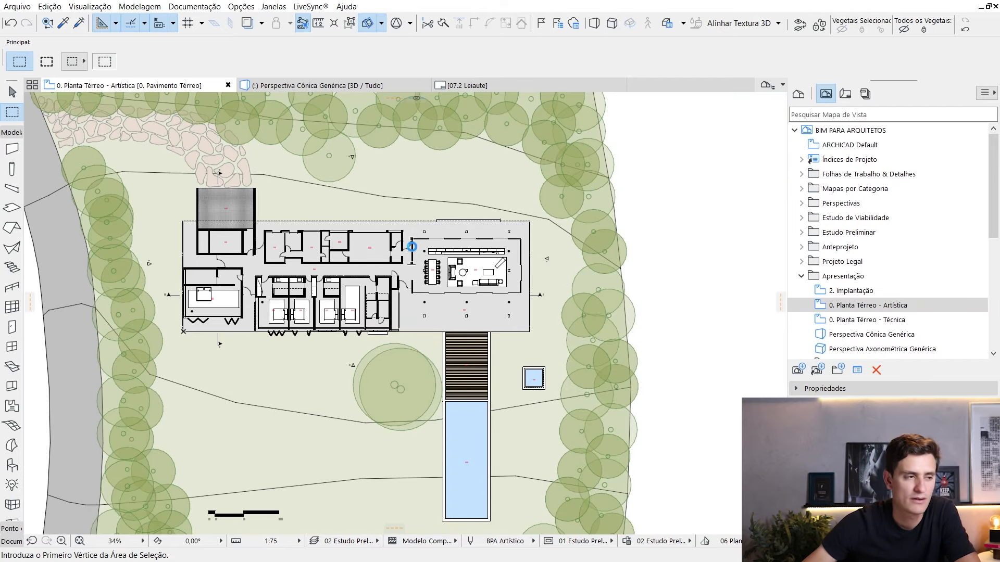
key(ctrl+v)
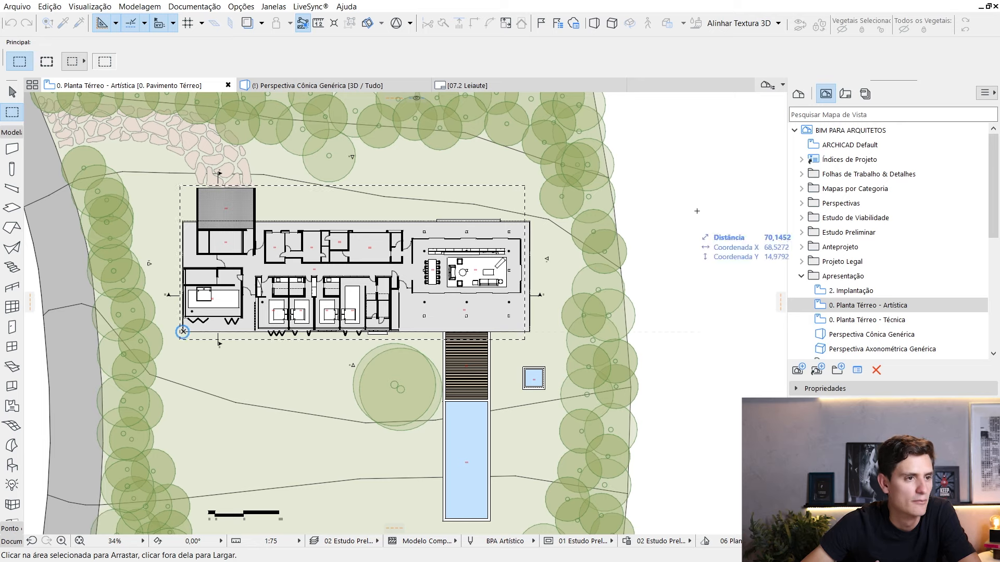
click(685, 283)
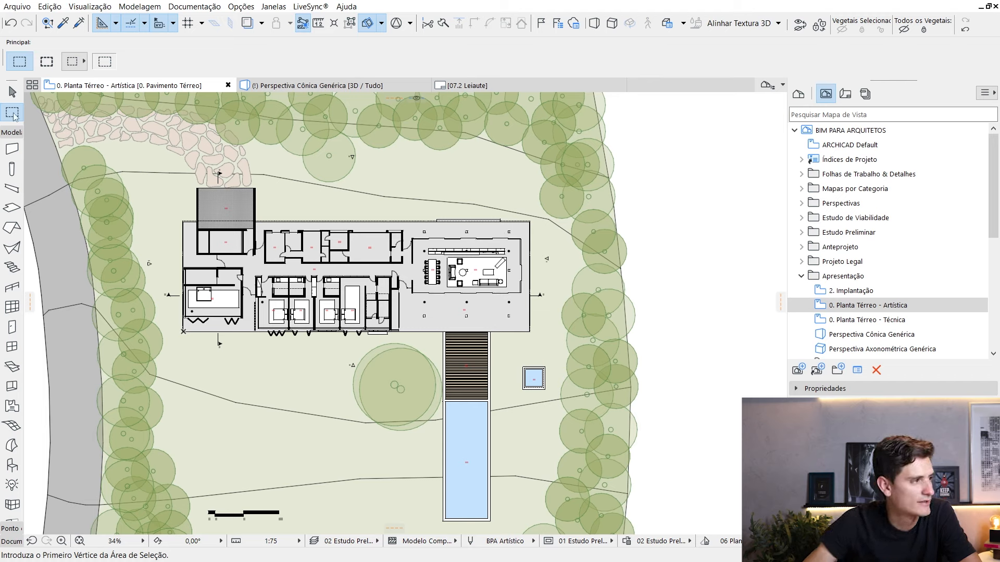
- Enclose the house on the ground floor plan with a marquee and select all the fills inside it
click(155, 180)
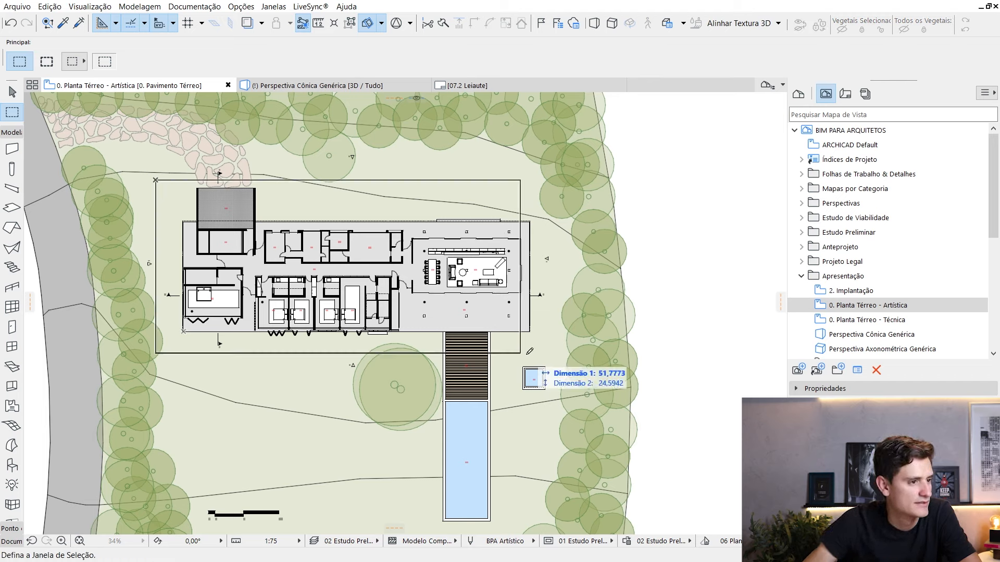
click(553, 350)
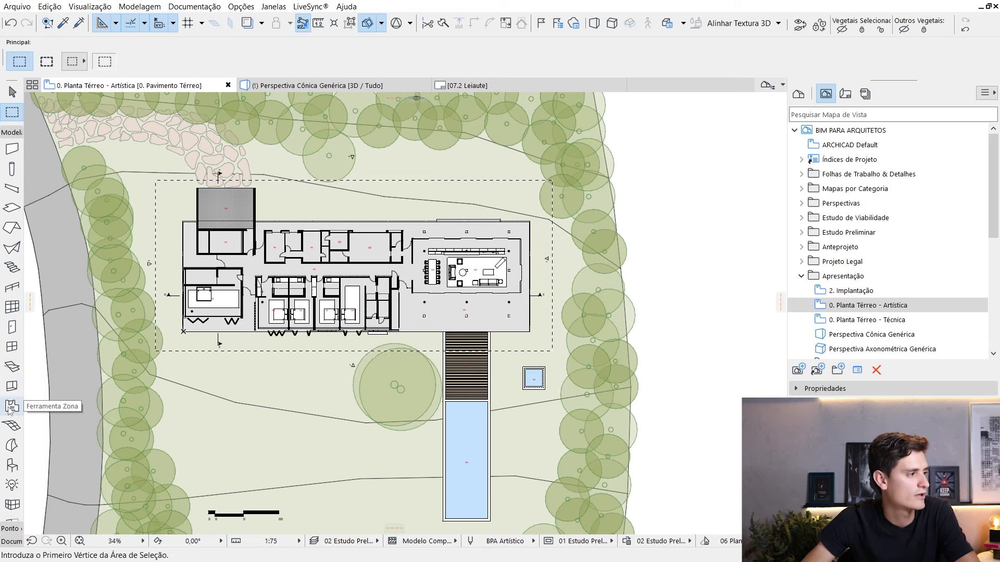
click(11, 133)
click(12, 158)
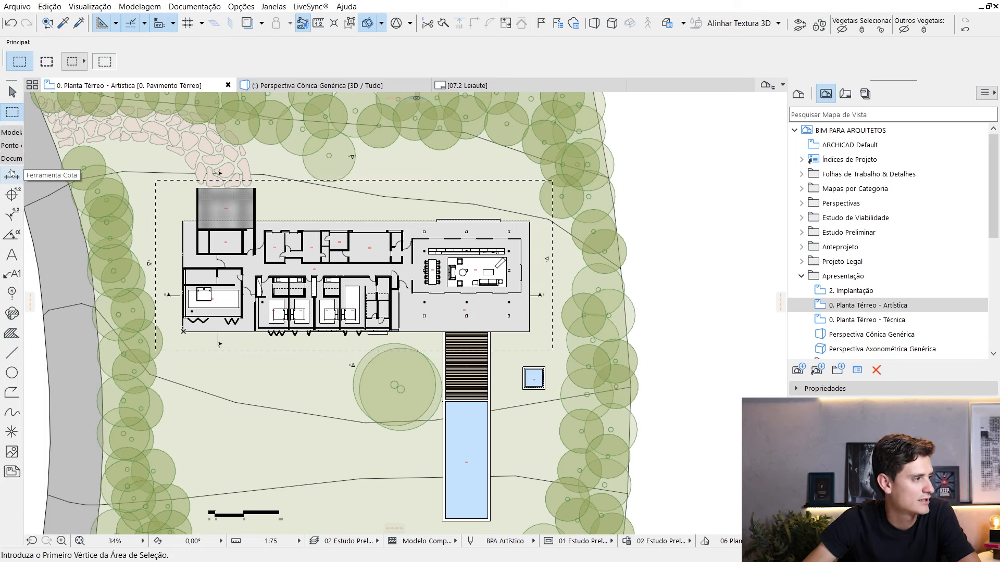
click(12, 334)
key(ctrl+a)
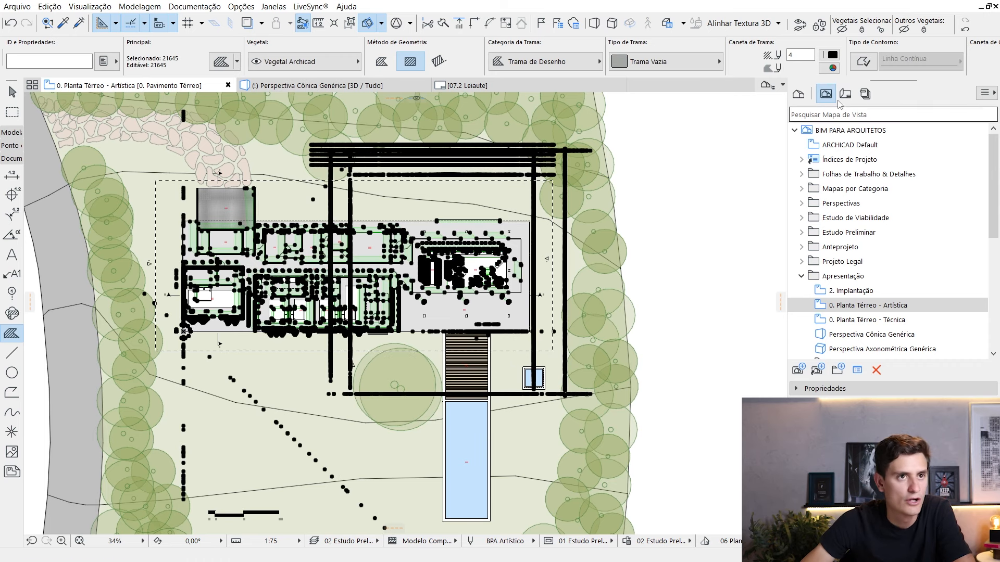
- Isolate the layer of the selected shadow fills and bring the fills to the front
click(909, 32)
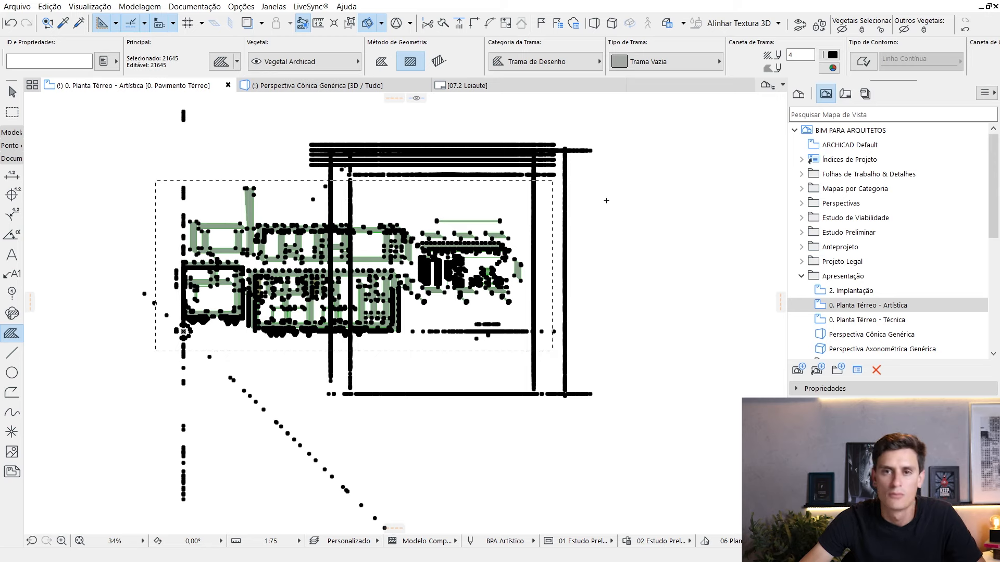
right_click(589, 200)
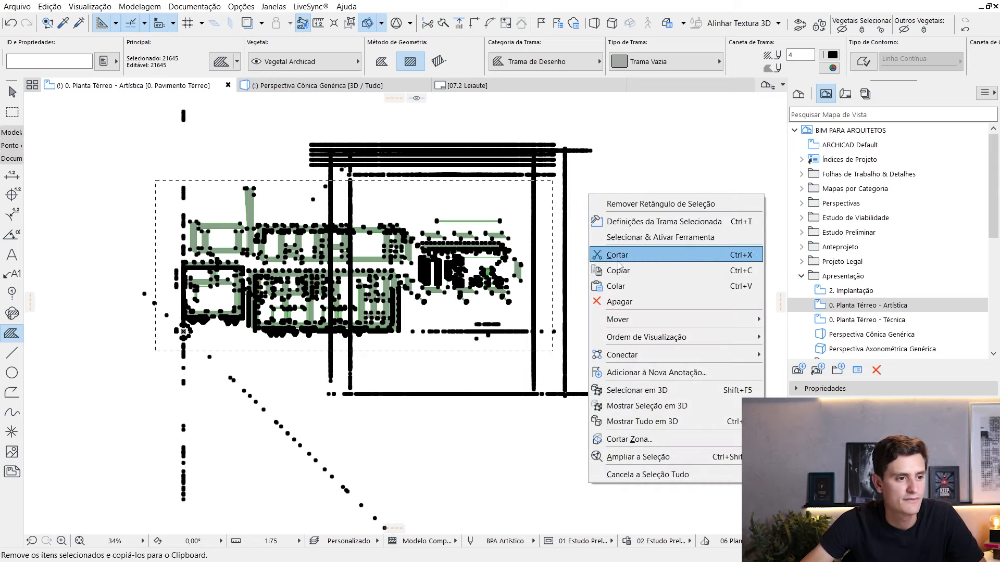
mouse_move(753, 337)
click(814, 338)
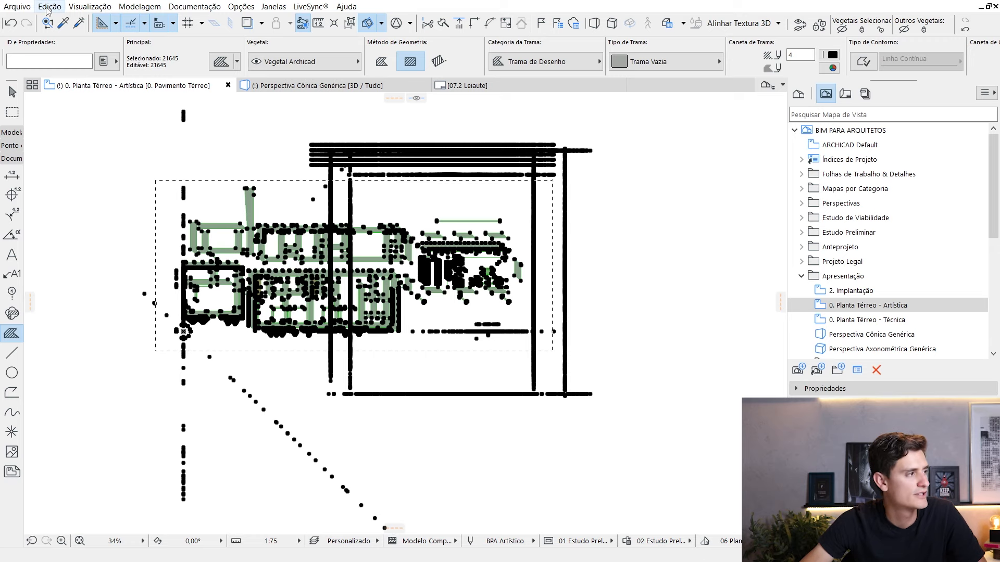
click(48, 8)
mouse_move(116, 296)
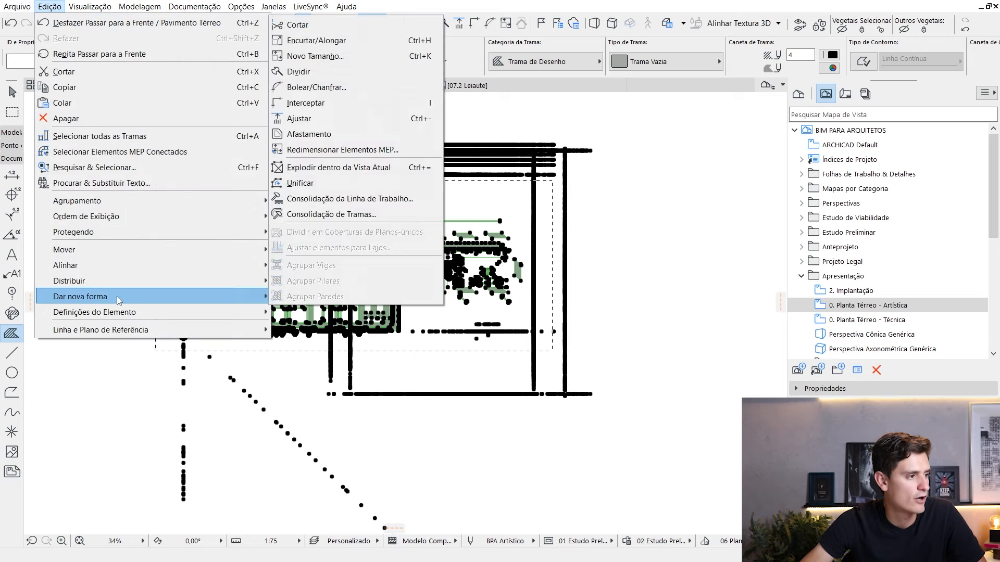
click(348, 216)
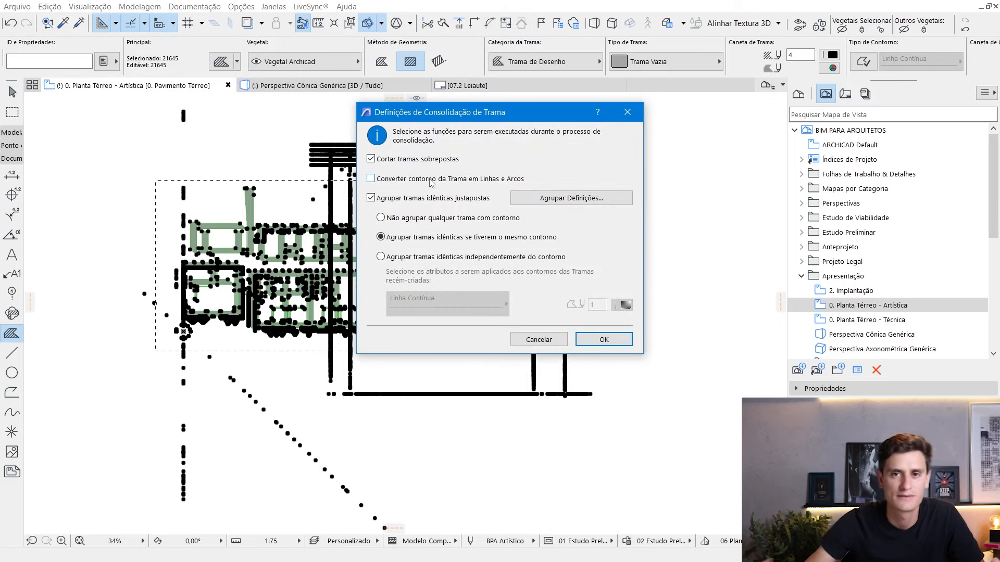
click(550, 344)
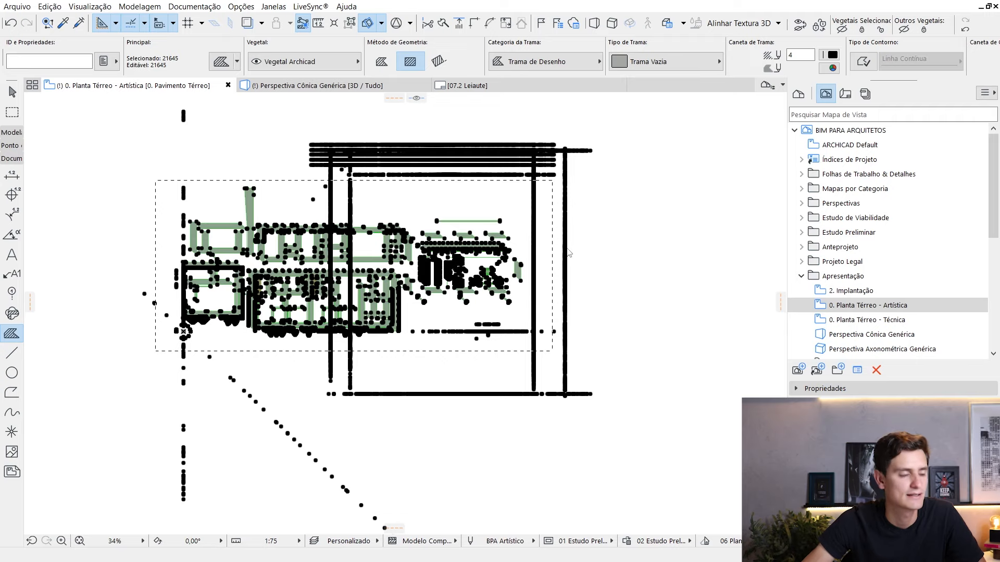
- Set the selected shadow fills to the 50 % solid fill with foreground pen 18 and transparent background pen 0
click(221, 63)
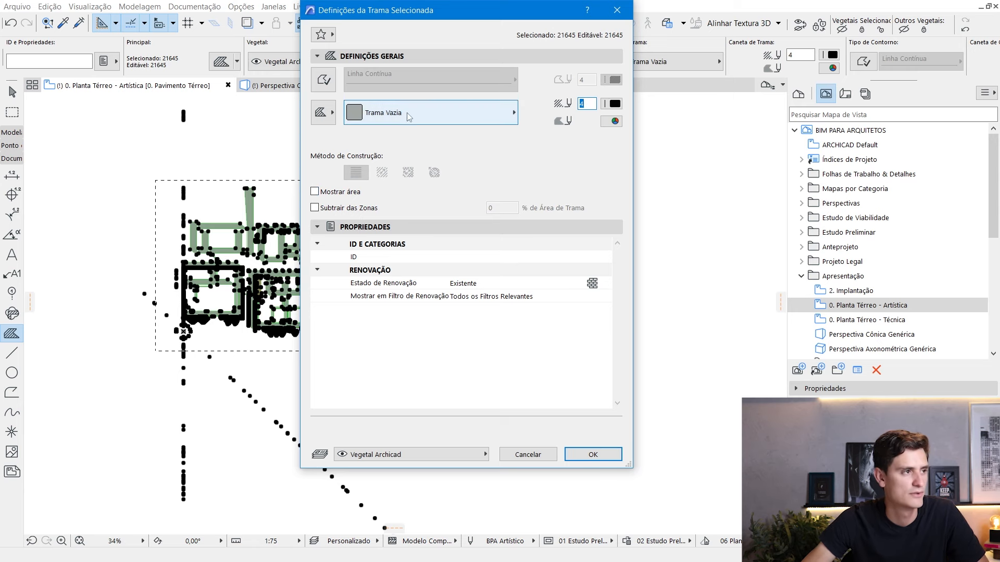
click(432, 121)
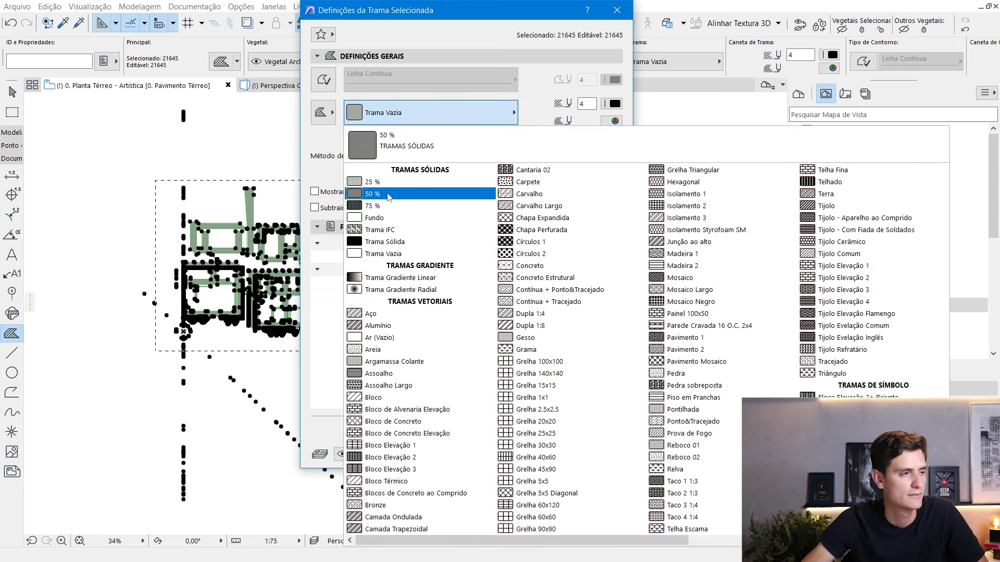
click(390, 195)
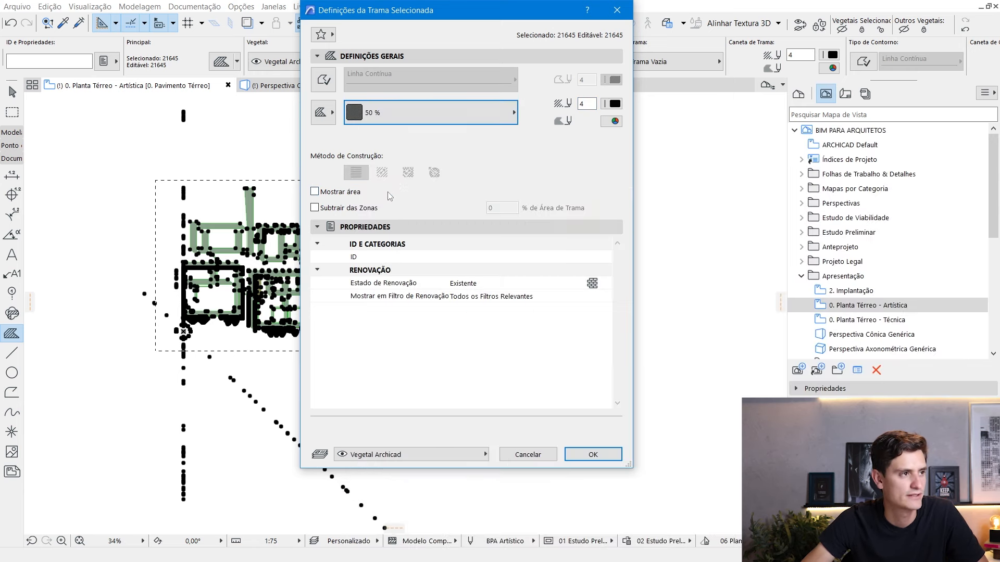
click(613, 104)
click(833, 103)
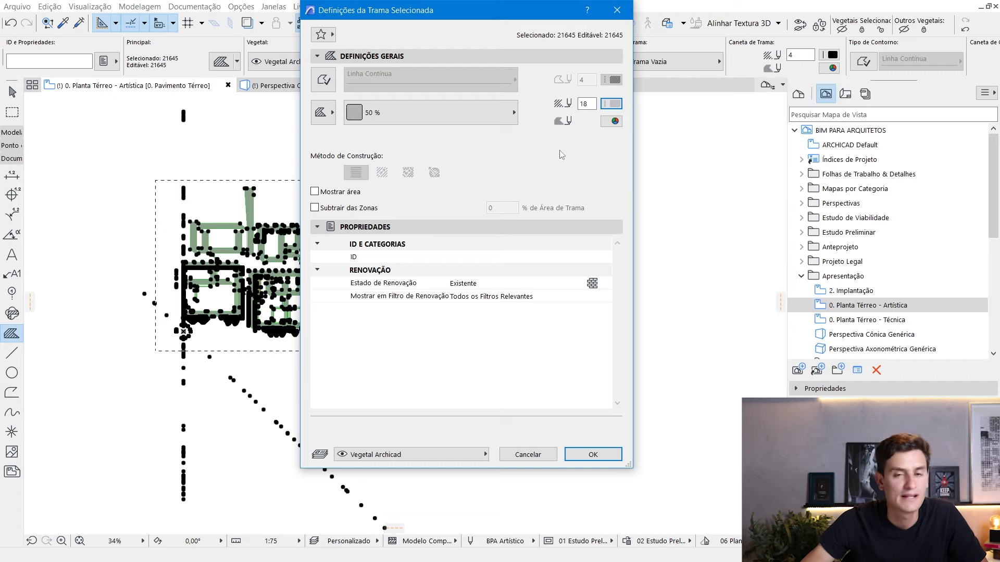
click(614, 121)
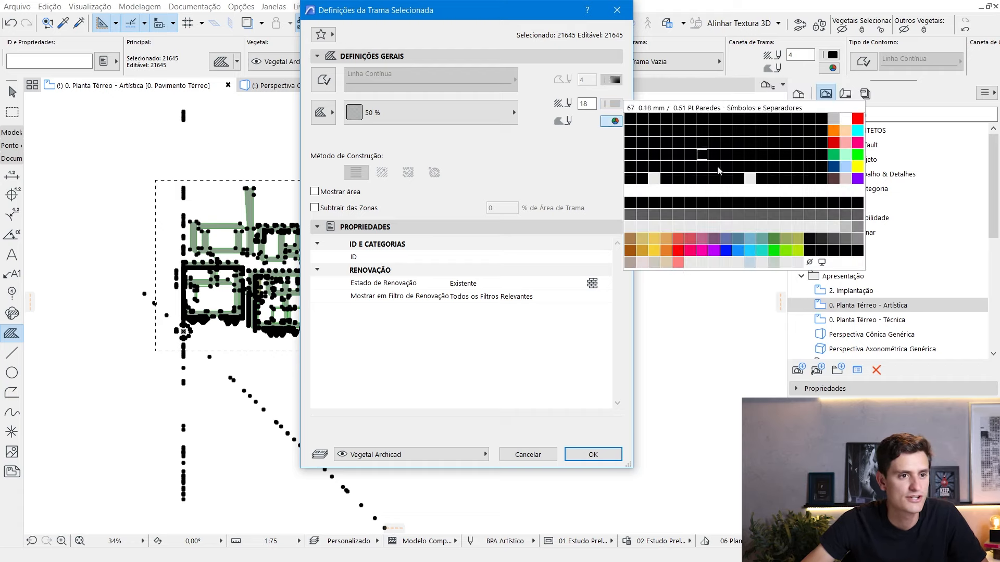
click(809, 263)
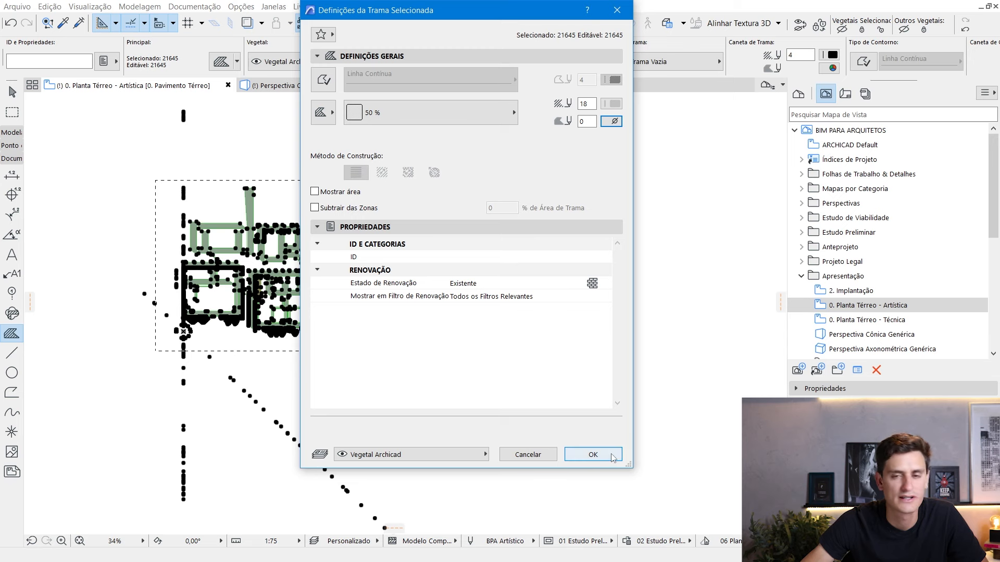
click(593, 455)
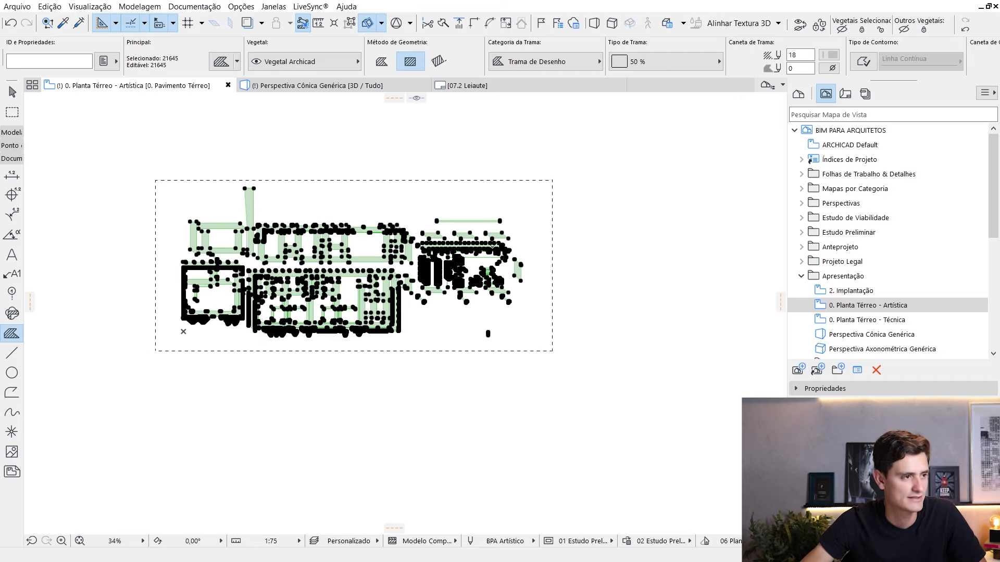
- Check the isolated grey shadow fills across the house and restore the other layers of the ground floor plan
key(Escape)
scroll(183, 331, up, 5)
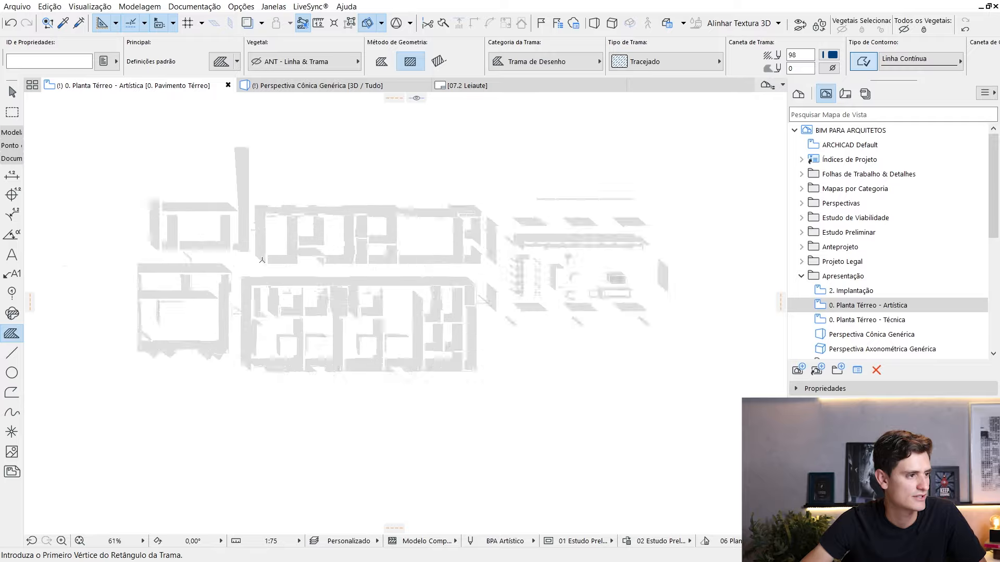
middle_drag(613, 276, 449, 270)
scroll(674, 232, down, 1)
key(Escape)
mouse_move(77, 110)
mouse_down()
mouse_move(460, 271)
mouse_move(749, 431)
mouse_up()
key(ctrl+c)
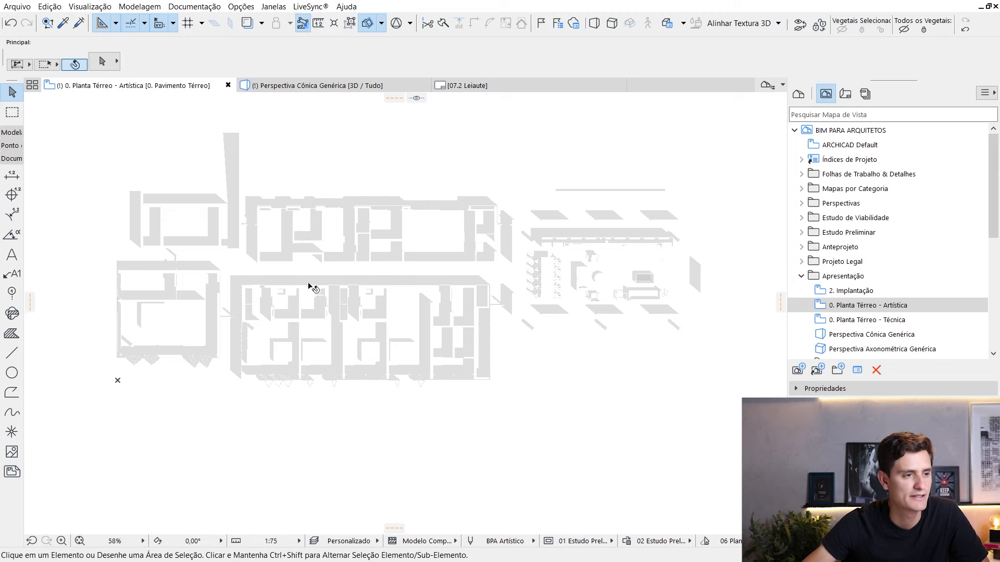
key(ctrl+a)
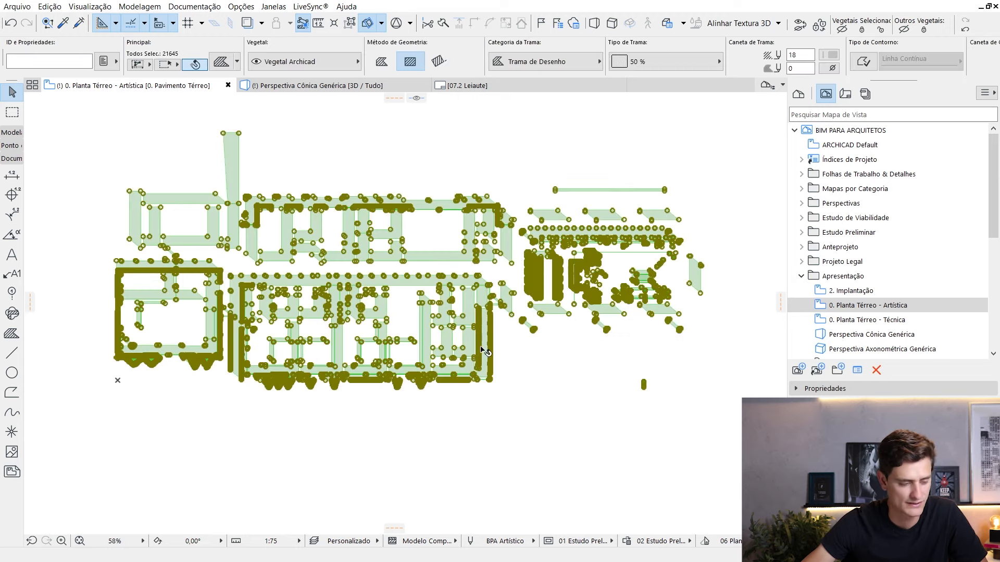
click(656, 357)
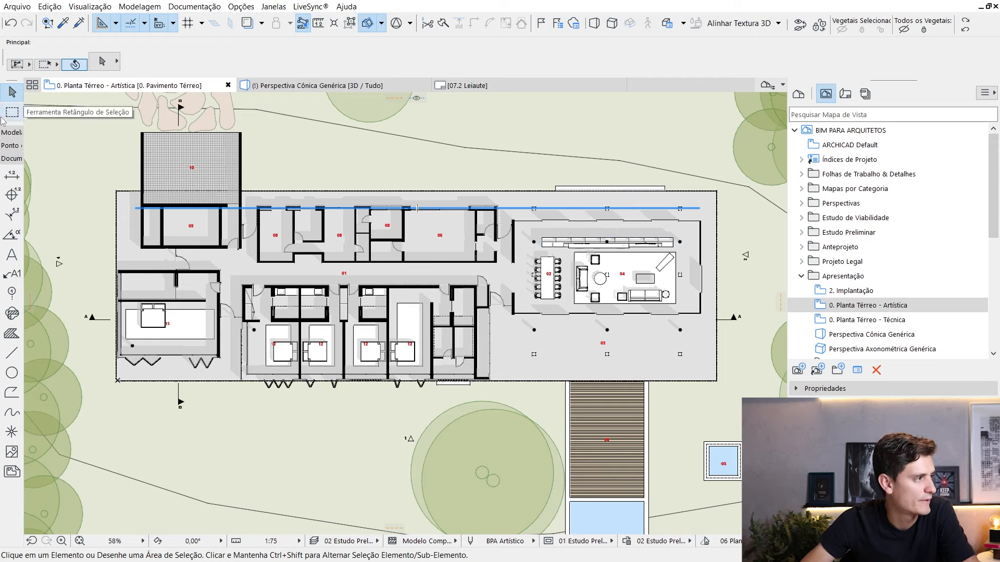
- Place a hotspot on the Vegetal Archicad layer at the lower-left corner of the house's floor slab
click(11, 432)
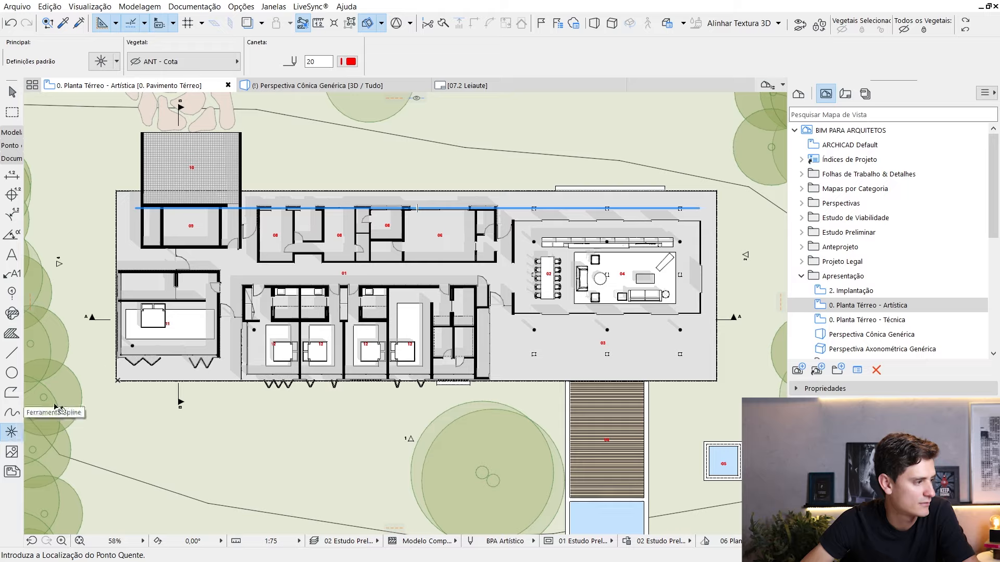
scroll(196, 428, up, 12)
scroll(196, 428, up, 1)
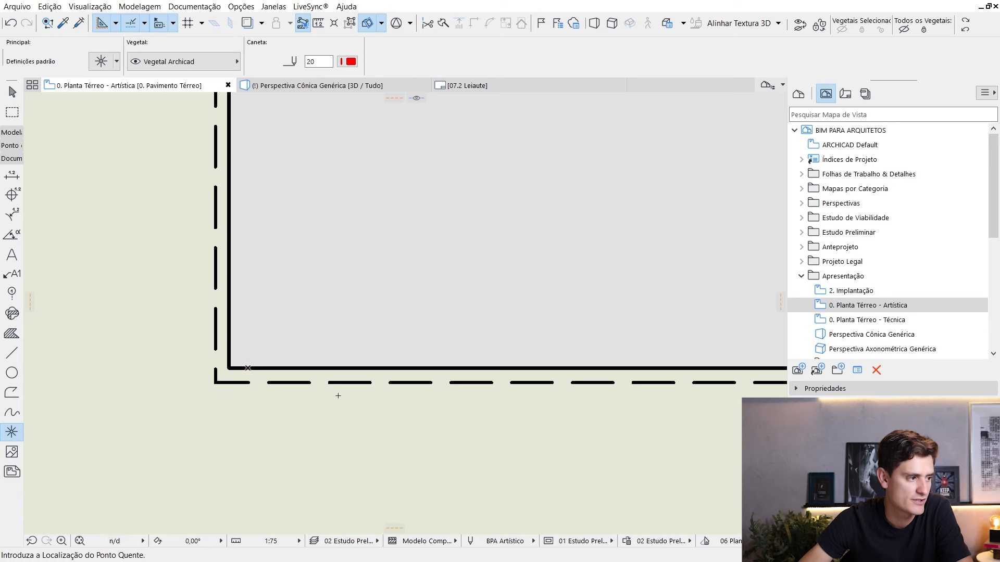
scroll(338, 396, down, 13)
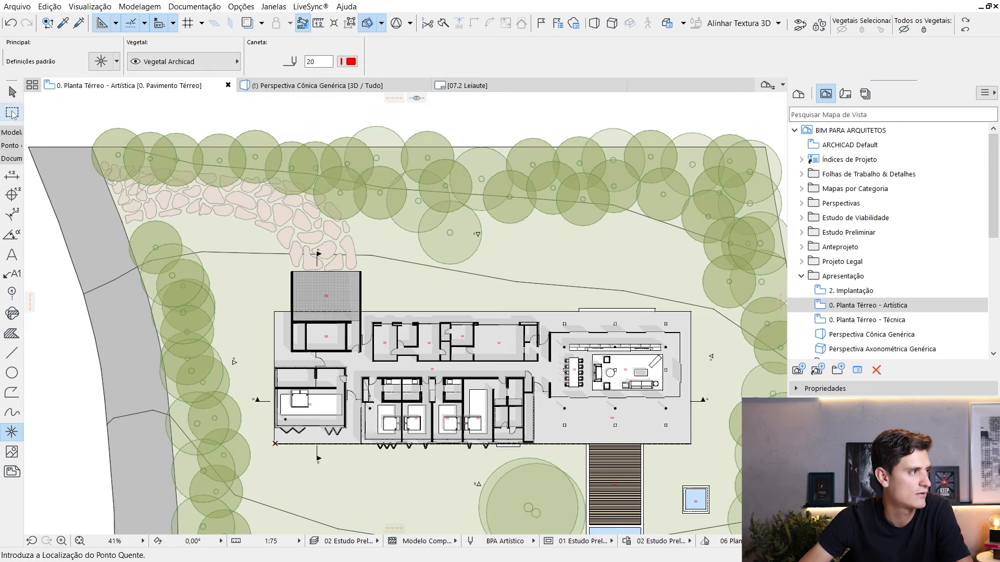
- Select the shadow fills over the house together with the hotspot at the slab's lower-left corner
click(12, 92)
click(275, 444)
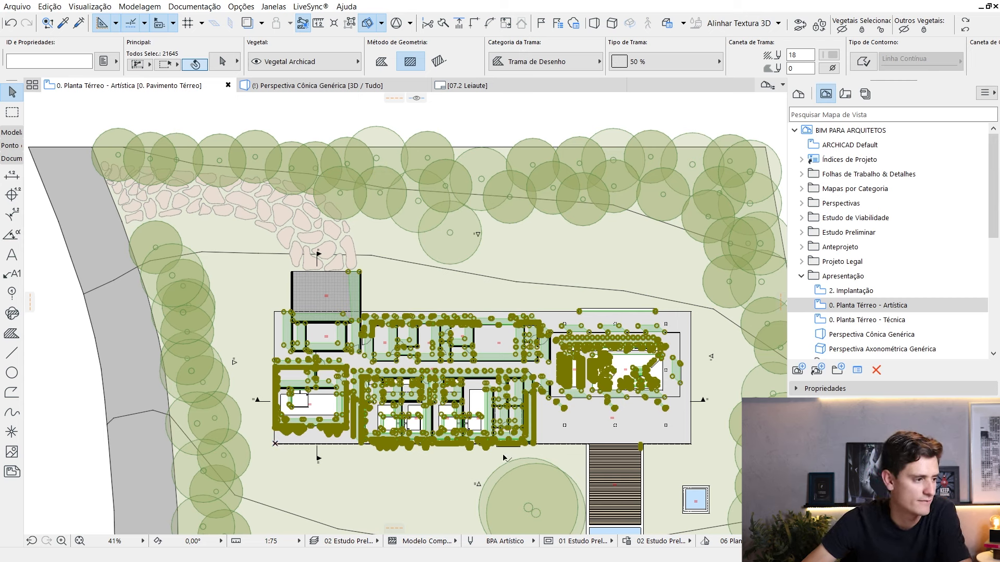
shift+click(552, 280)
- Save the selected fills and hotspot as object "sombra planta" in Biblioteca Interna, keeping its basic parameters, and delete the original elements
click(27, 6)
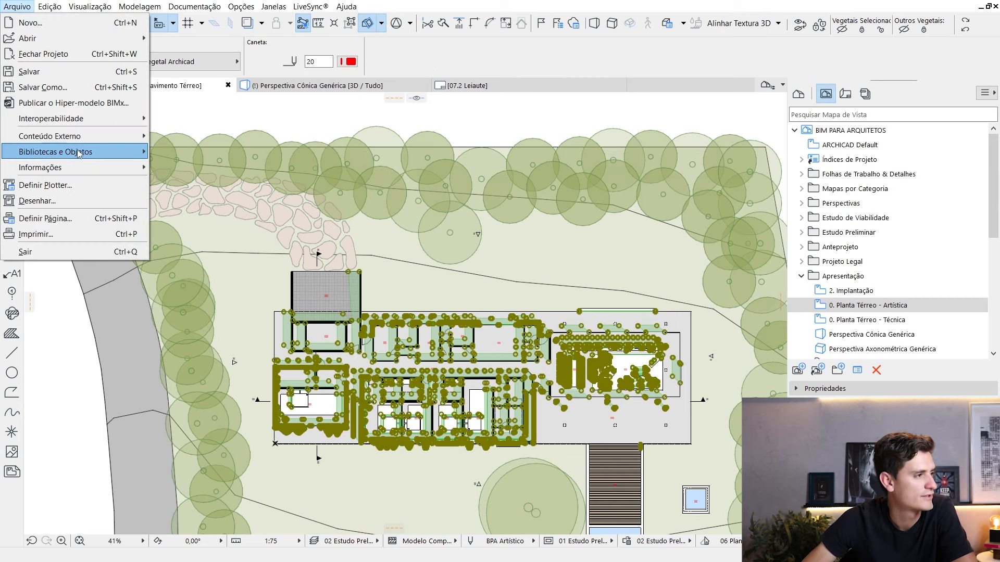
mouse_move(78, 152)
mouse_move(245, 250)
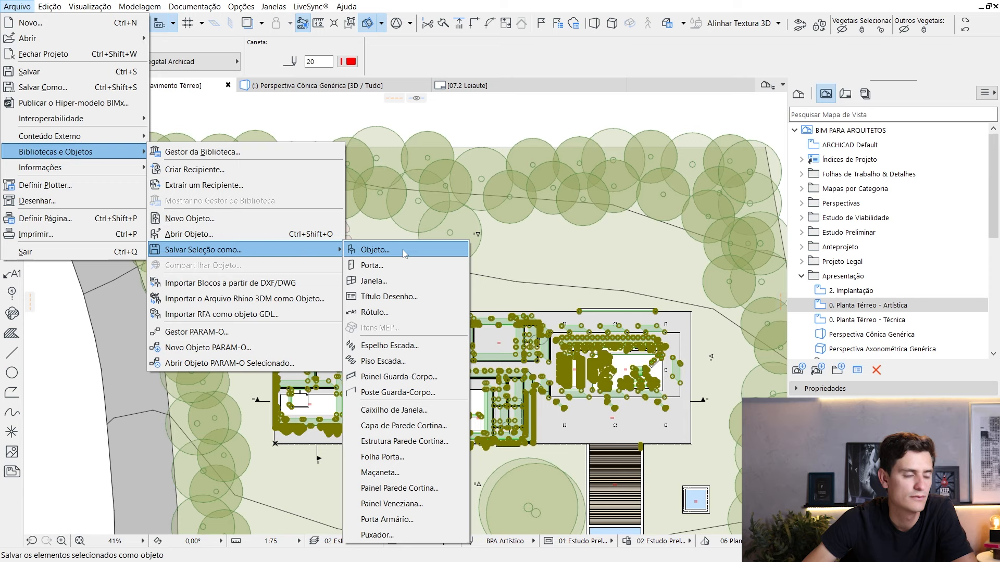
click(402, 249)
text(so)
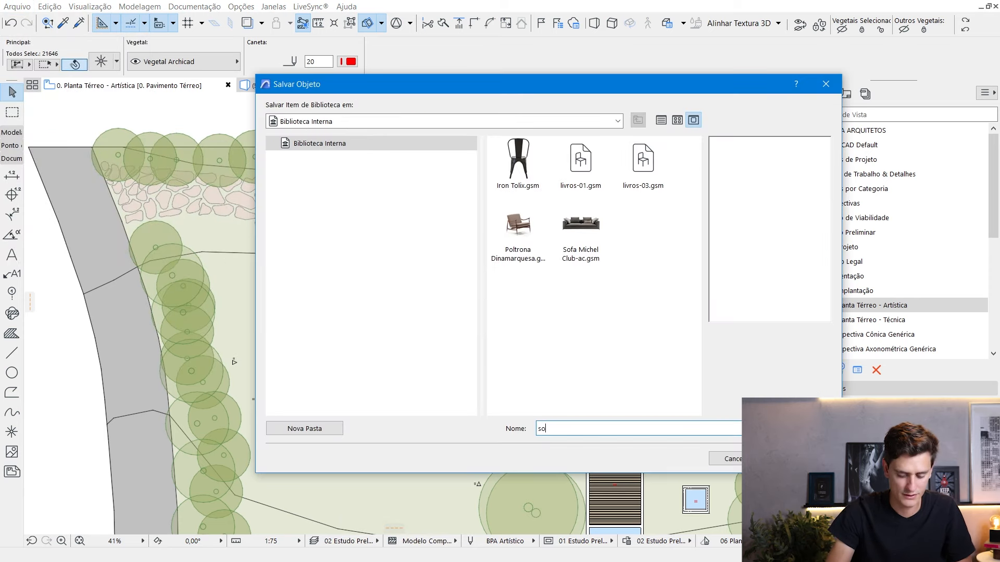
text(mbra planta)
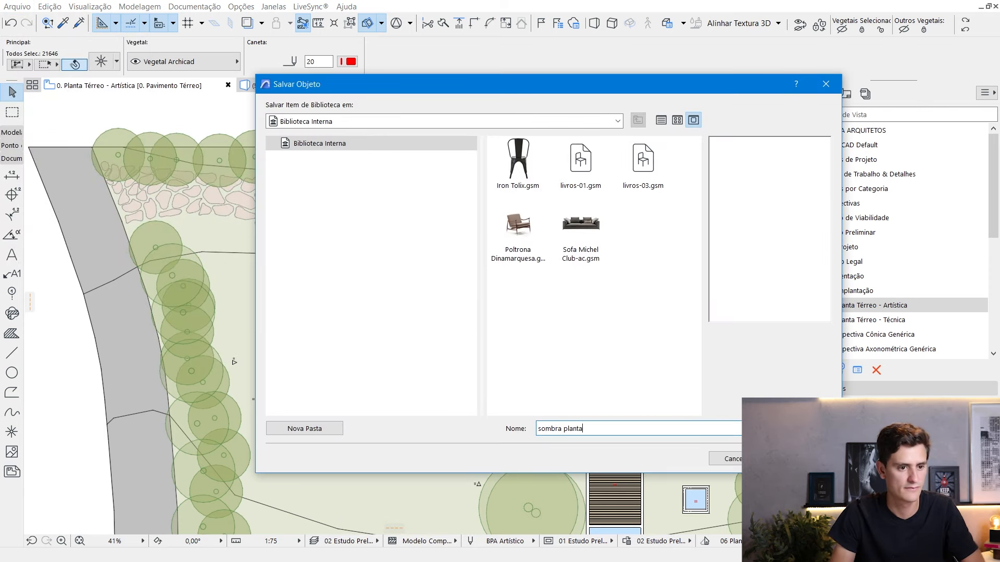
key(Return)
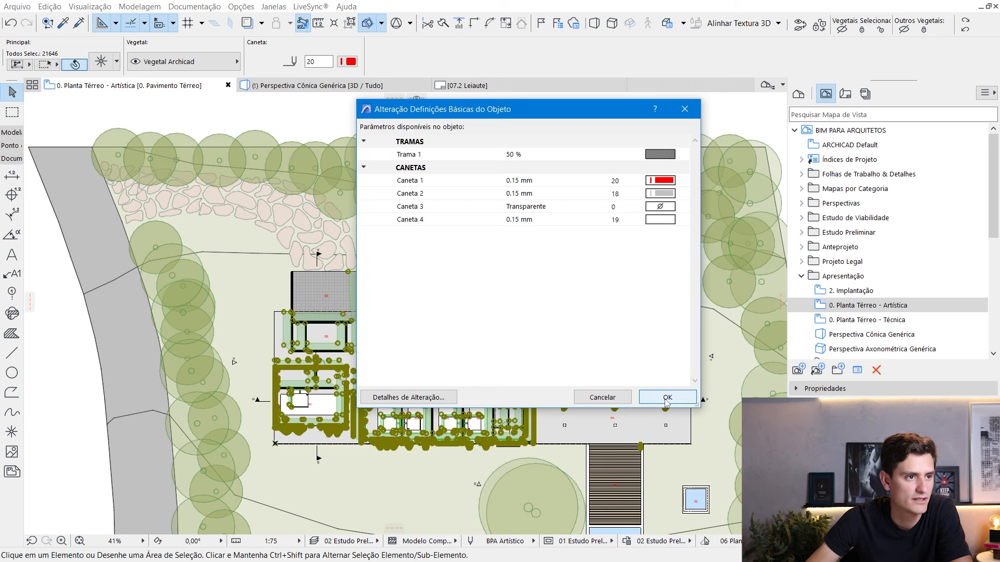
click(668, 397)
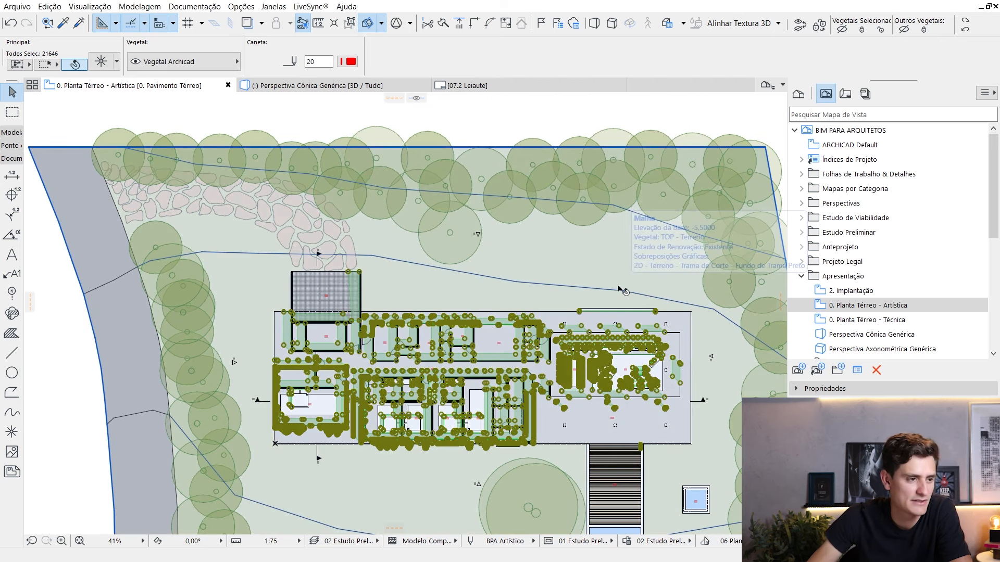
key(Escape)
- Set up the Object tool for placing "sombra planta" with its lower-left hotspot as the anchor point
click(11, 132)
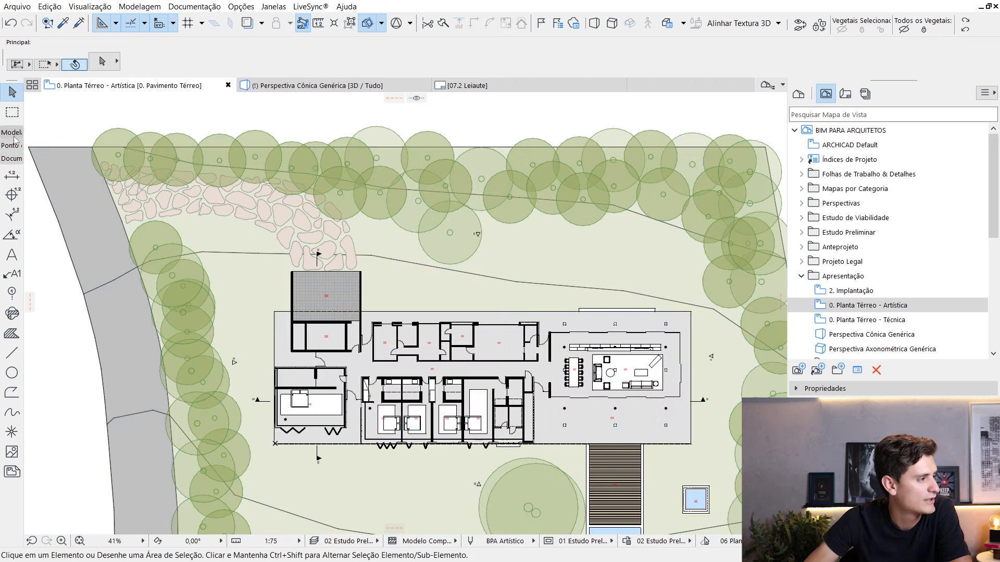
click(12, 466)
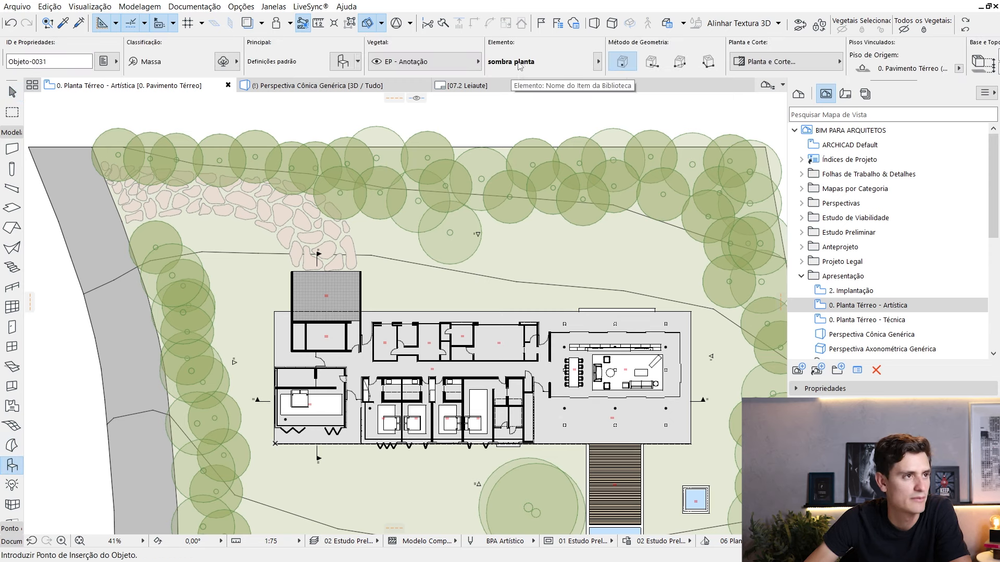
click(343, 62)
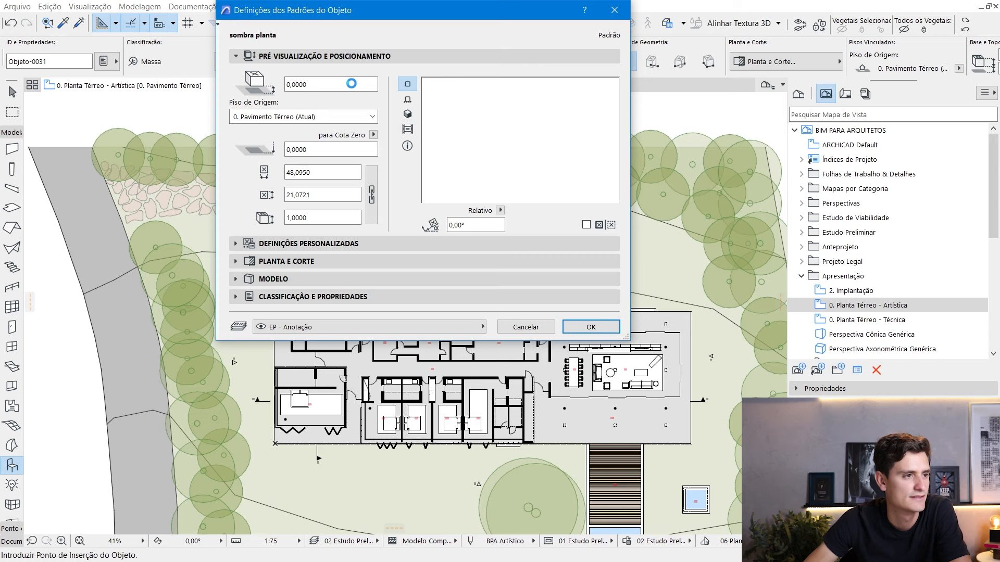
click(521, 141)
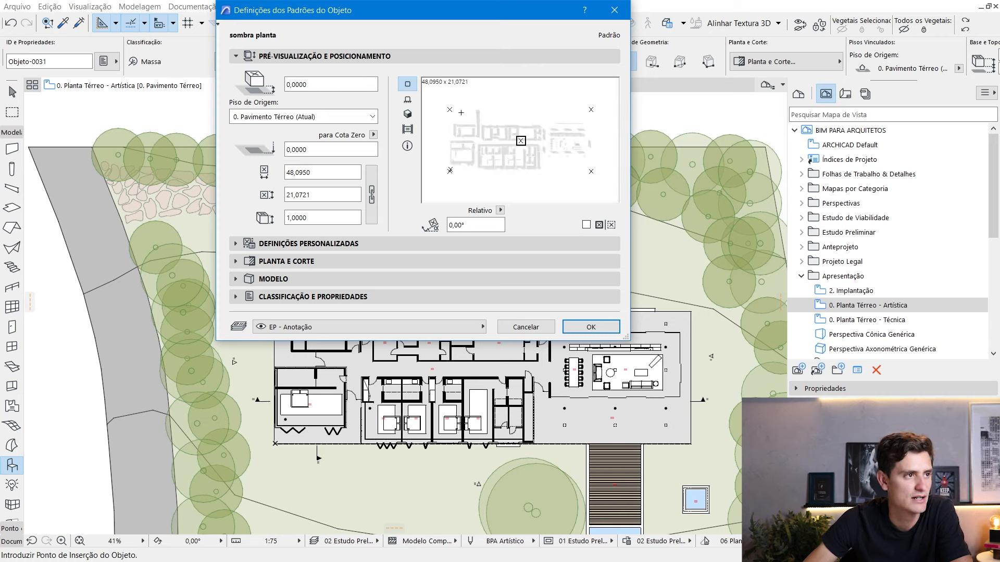
click(450, 109)
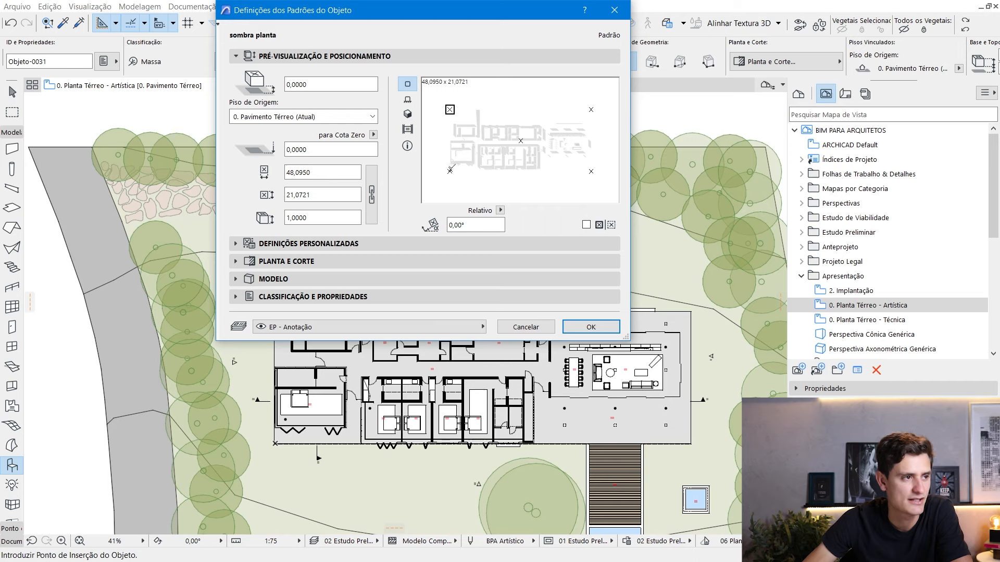
click(450, 170)
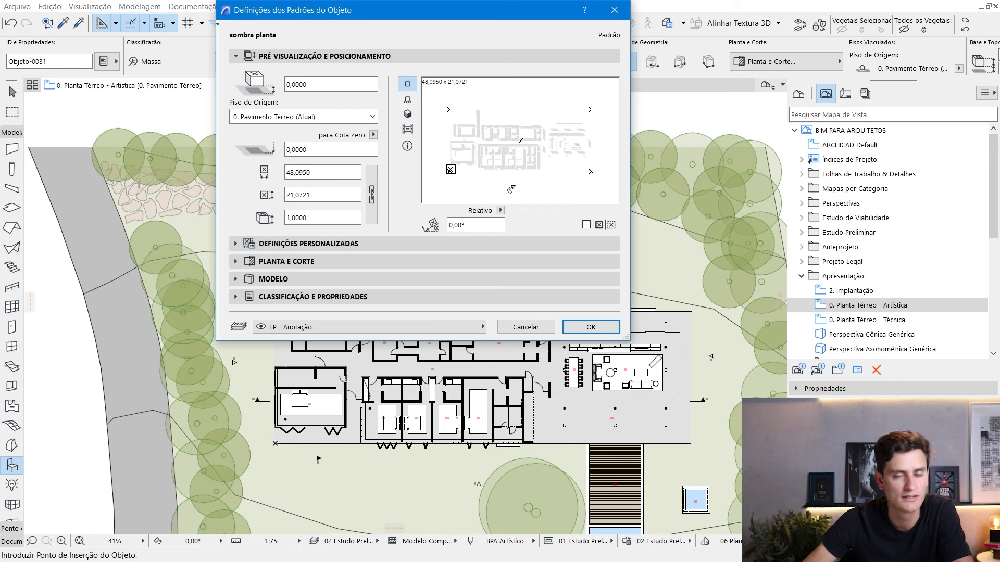
click(593, 327)
- Insert the "sombra planta" object on the ground floor plan at the slab's lower-left corner
scroll(275, 444, up, 5)
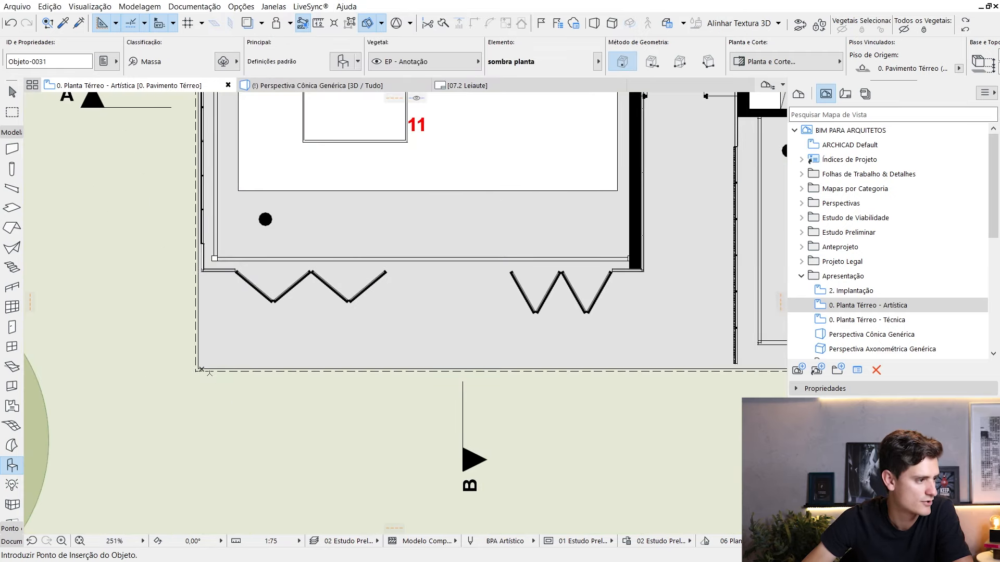
click(202, 369)
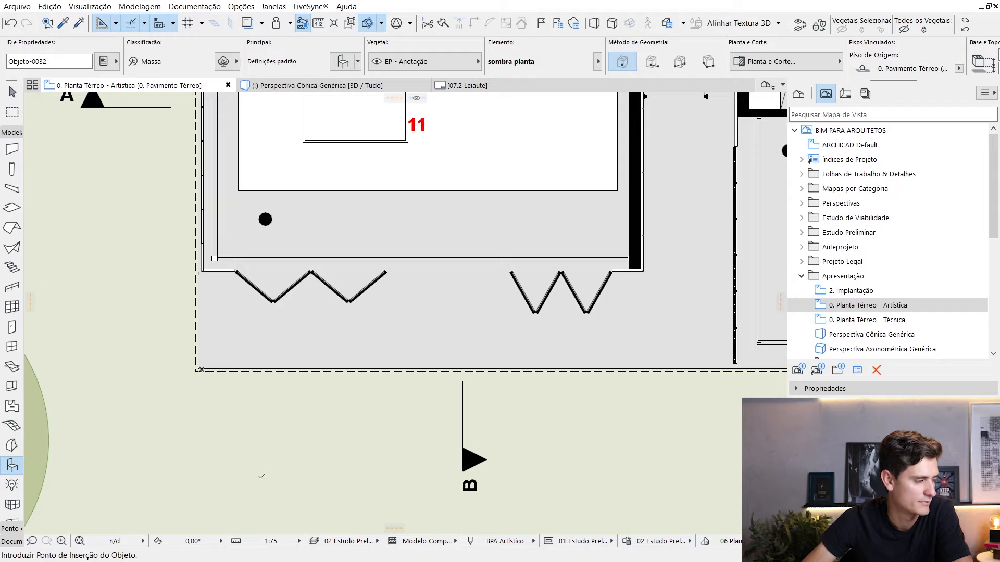
key(Escape)
- Examine the inserted shadow object across the house, checking its alignment, its selection as one element and its layer
scroll(416, 331, down, 5)
middle_drag(657, 252, 455, 319)
scroll(453, 318, up, 3)
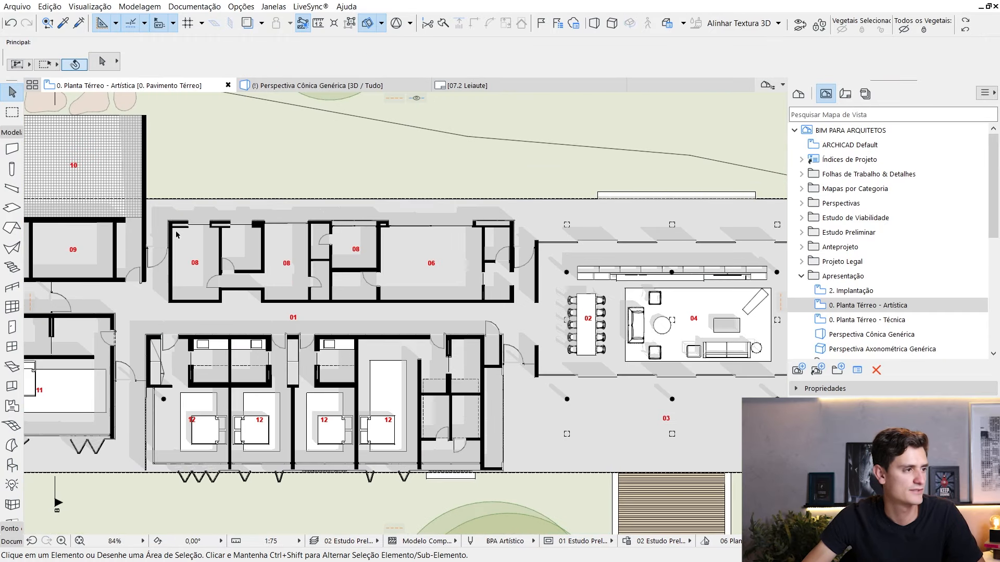
middle_drag(155, 208, 251, 199)
click(415, 199)
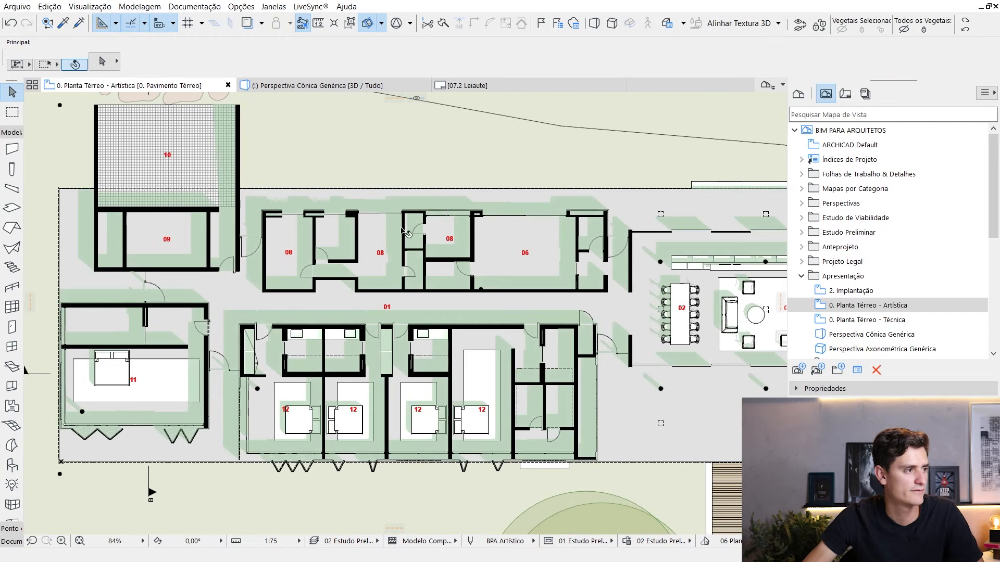
key(Escape)
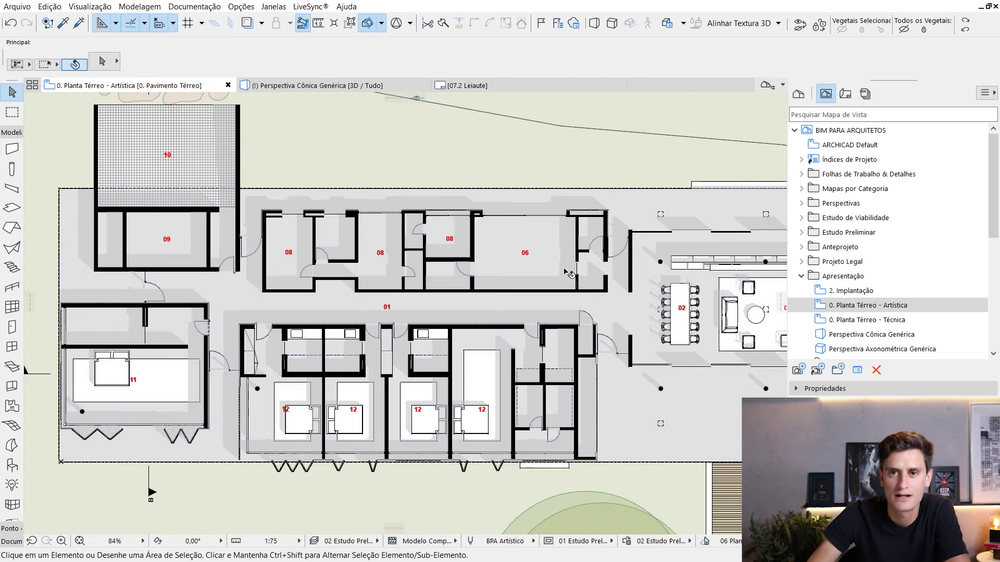
click(565, 272)
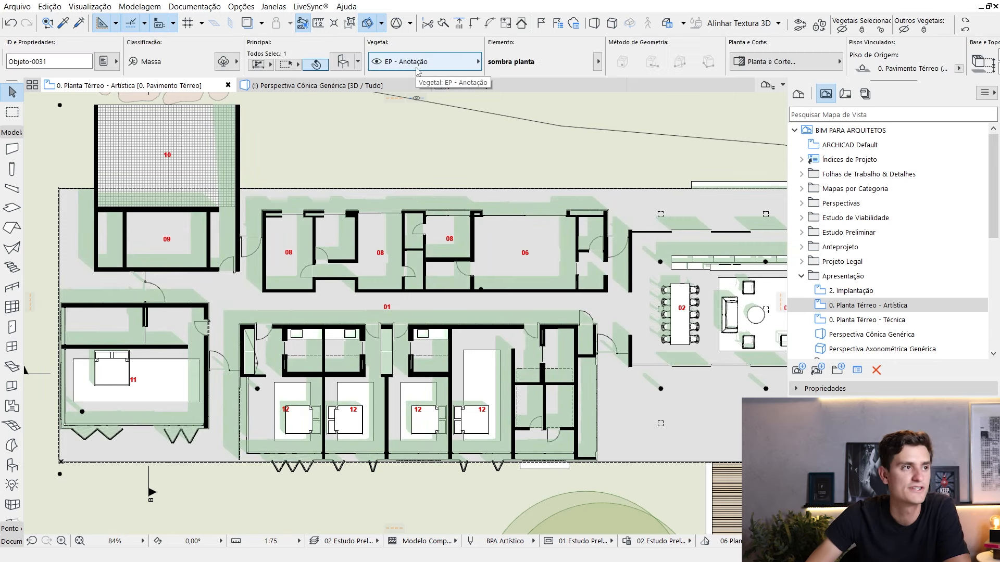
scroll(659, 190, down, 2)
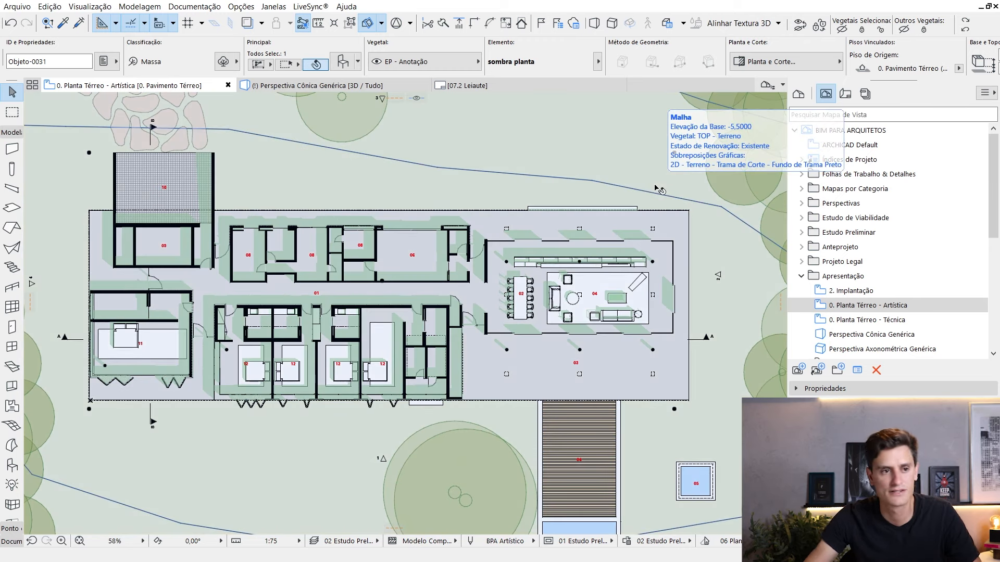
key(Escape)
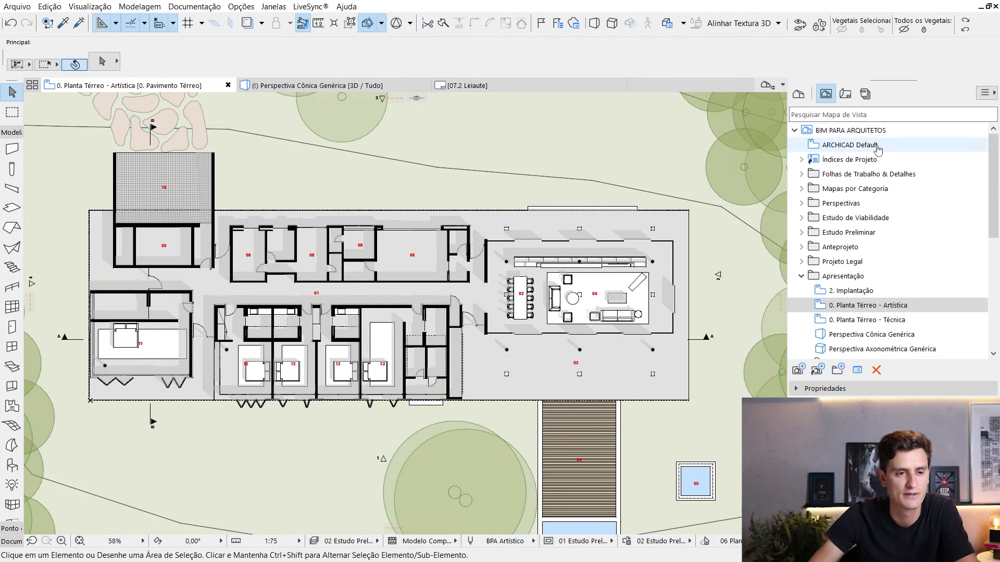
- Compare how the shadow object displays in the technical and artistic ground floor plan views
click(860, 320)
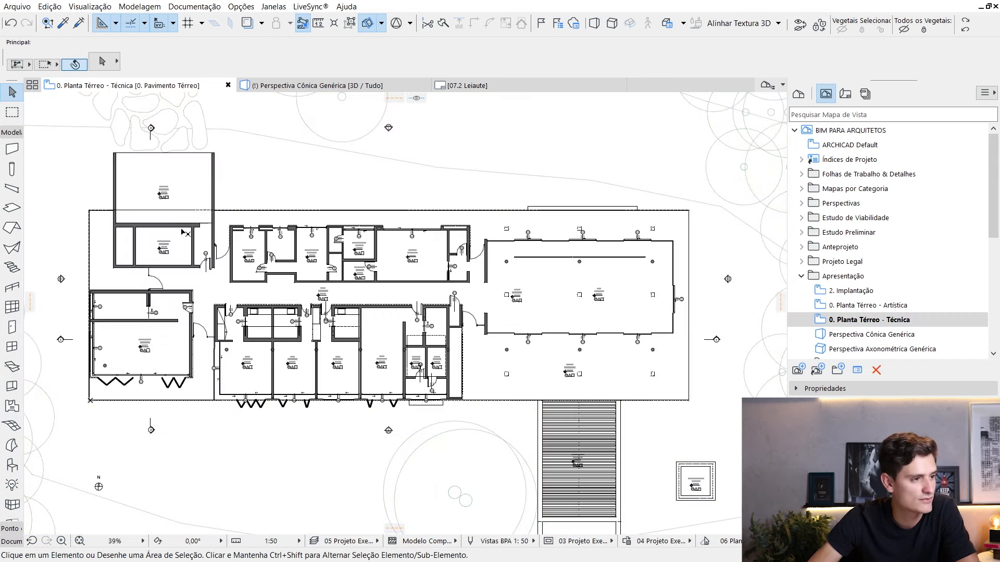
key(Up)
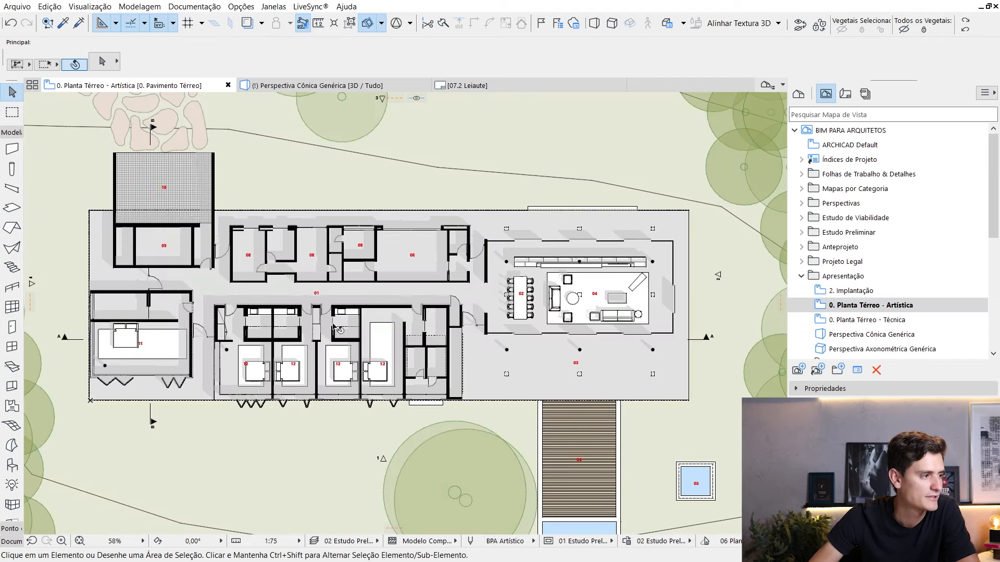
scroll(617, 287, up, 5)
middle_drag(617, 287, 461, 286)
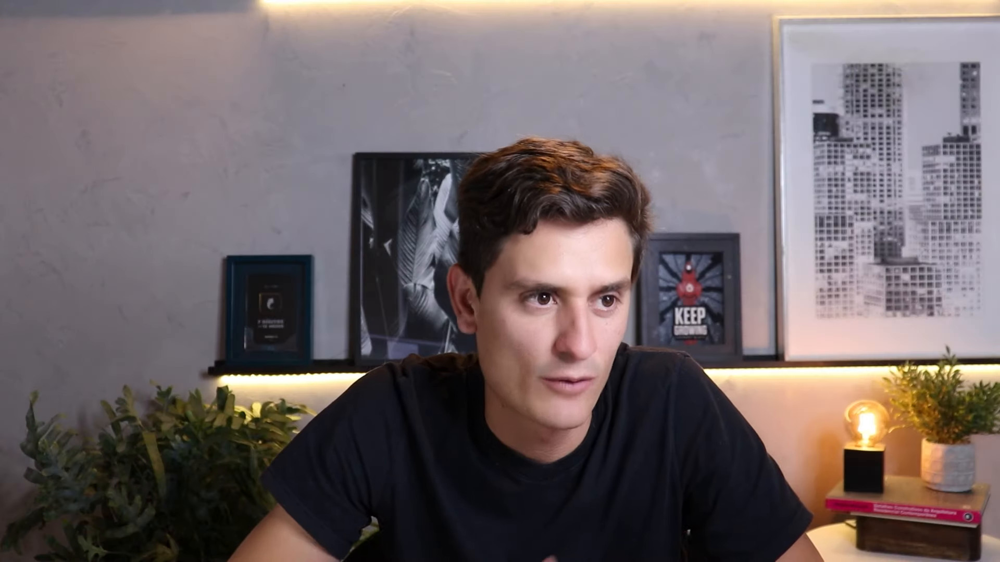